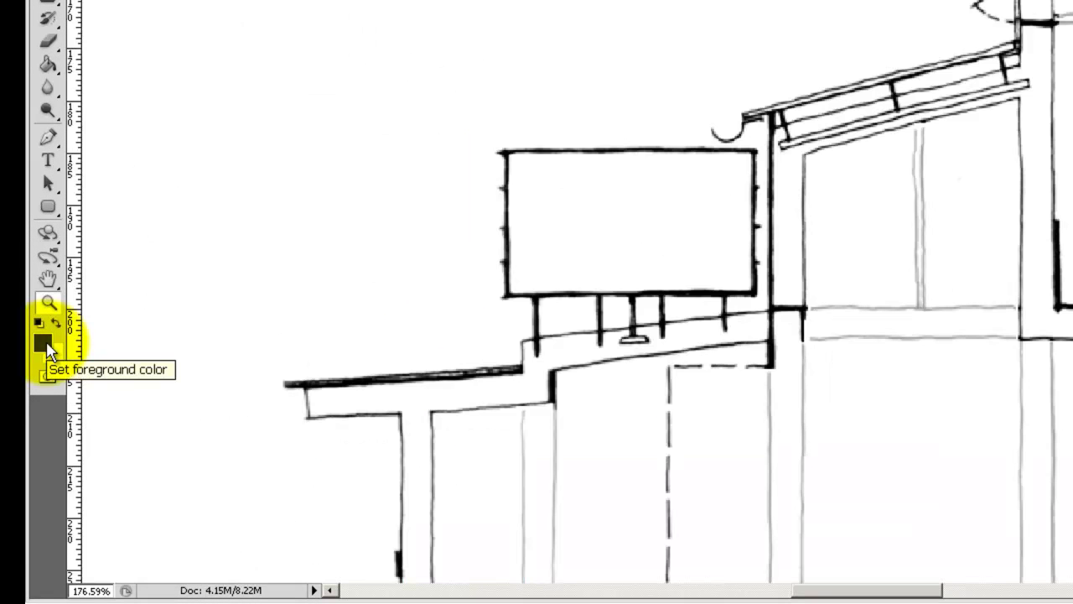
# Set the foreground colour to the bright light blue #2cc9d7 in the Color Picker.
pyautogui.click(43, 343)
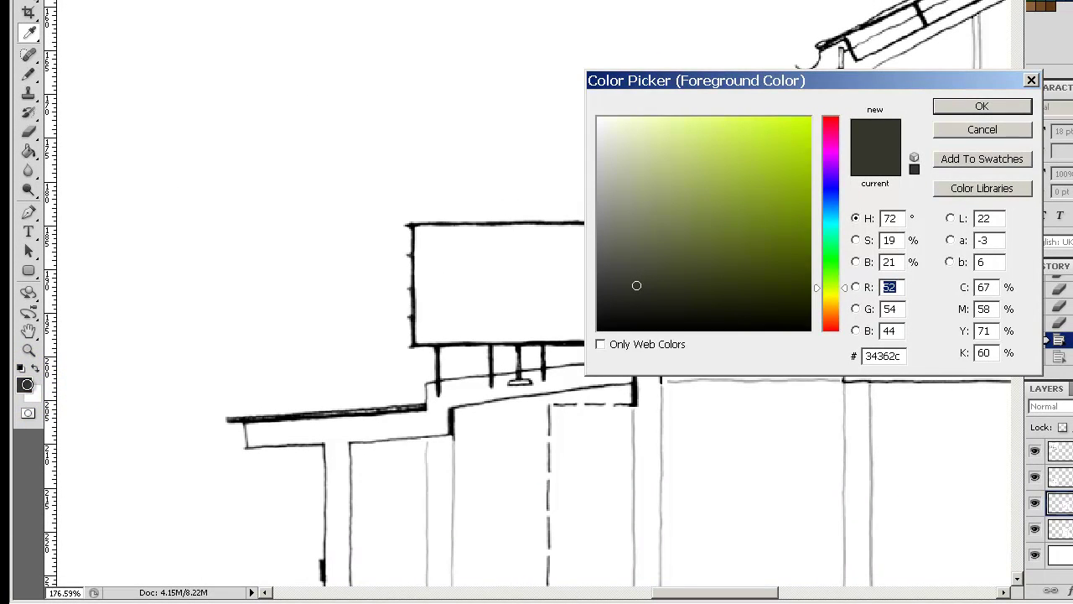
pyautogui.moveTo(750, 77); pyautogui.dragTo(356, 14)
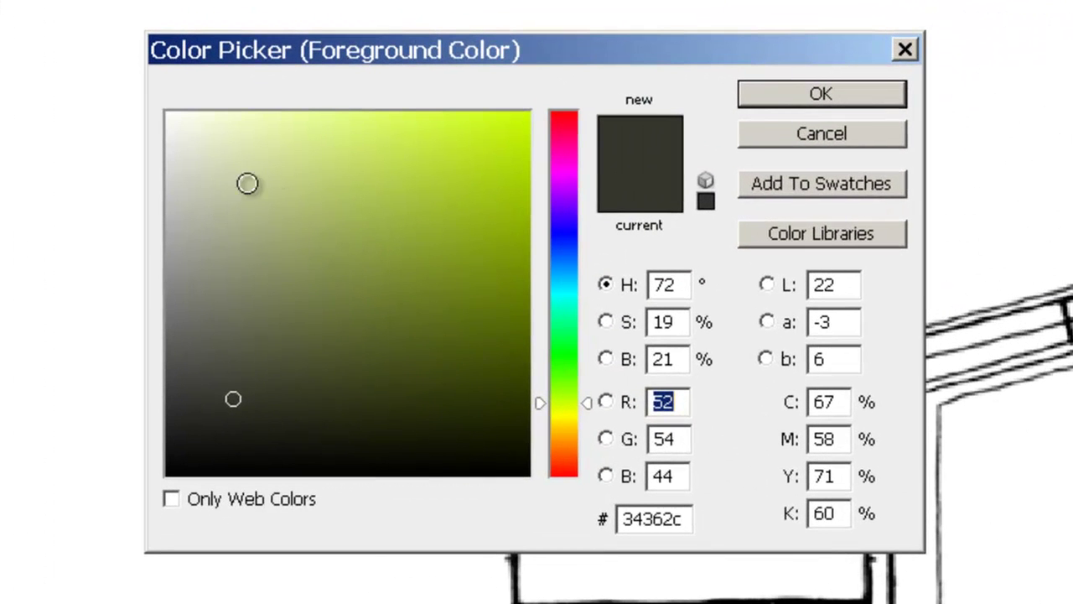
pyautogui.moveTo(361, 307)
pyautogui.mouseDown()
pyautogui.moveTo(388, 297)
pyautogui.moveTo(393, 263)
pyautogui.moveTo(309, 254)
pyautogui.moveTo(335, 225)
pyautogui.moveTo(351, 227)
pyautogui.mouseUp()
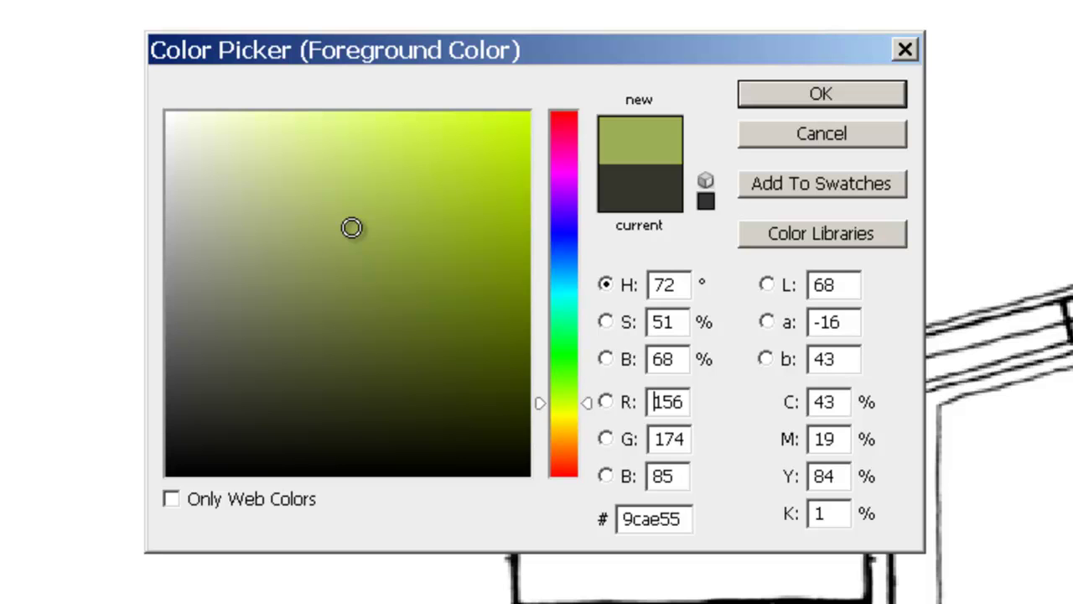
pyautogui.moveTo(411, 265)
pyautogui.mouseDown()
pyautogui.moveTo(428, 235)
pyautogui.moveTo(410, 220)
pyautogui.moveTo(384, 252)
pyautogui.moveTo(328, 238)
pyautogui.moveTo(318, 206)
pyautogui.mouseUp()
pyautogui.moveTo(307, 252)
pyautogui.mouseDown()
pyautogui.moveTo(331, 232)
pyautogui.moveTo(388, 239)
pyautogui.mouseUp()
pyautogui.moveTo(541, 407); pyautogui.dragTo(539, 288)
pyautogui.moveTo(448, 218)
pyautogui.mouseDown()
pyautogui.moveTo(472, 176)
pyautogui.moveTo(455, 169)
pyautogui.mouseUp()
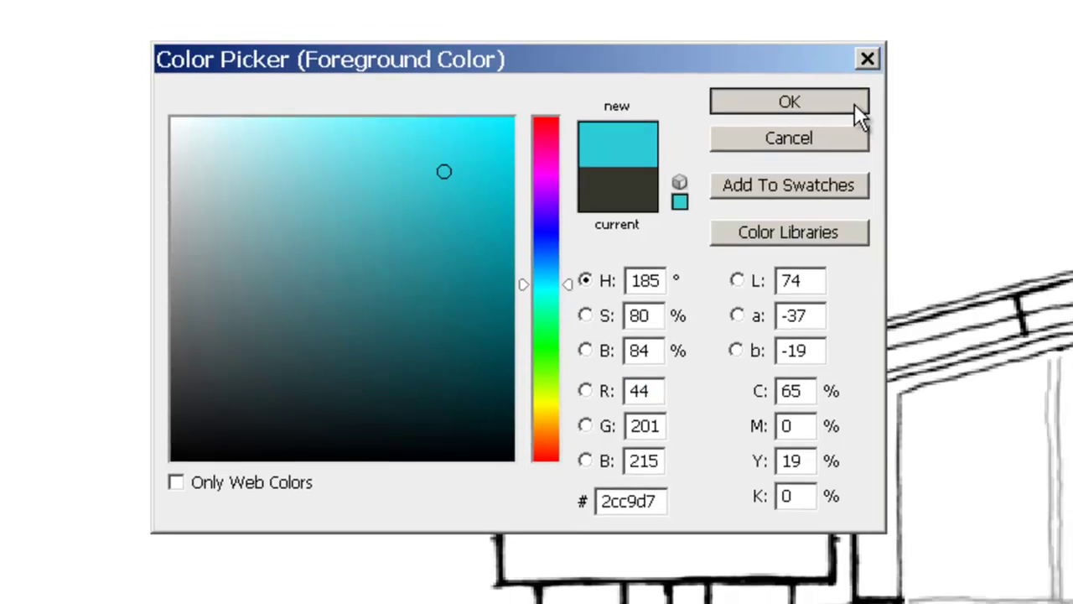
pyautogui.click(855, 104)
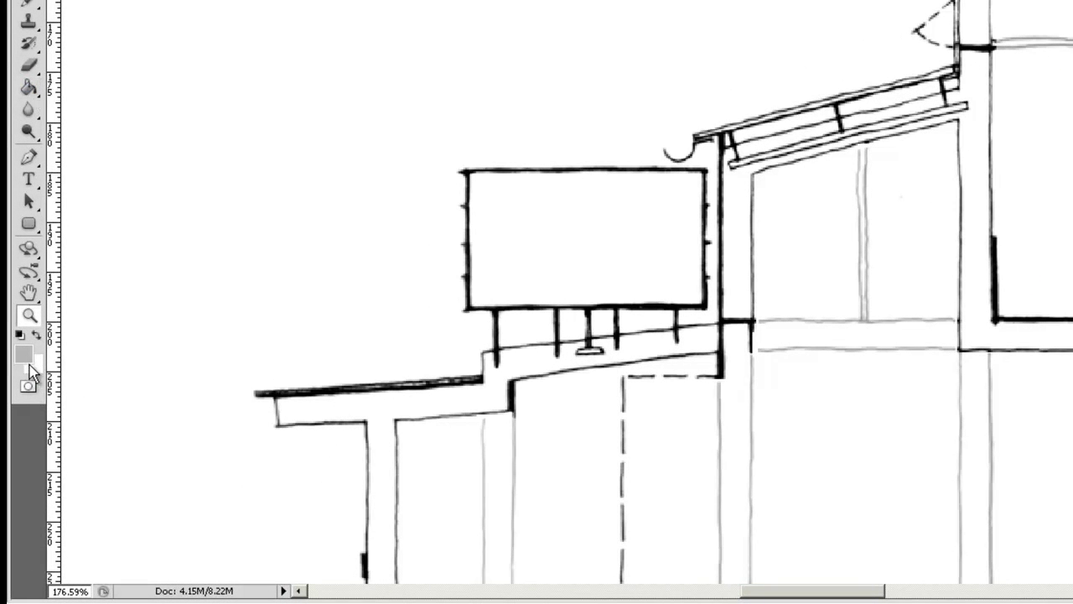
pyautogui.click(30, 88)
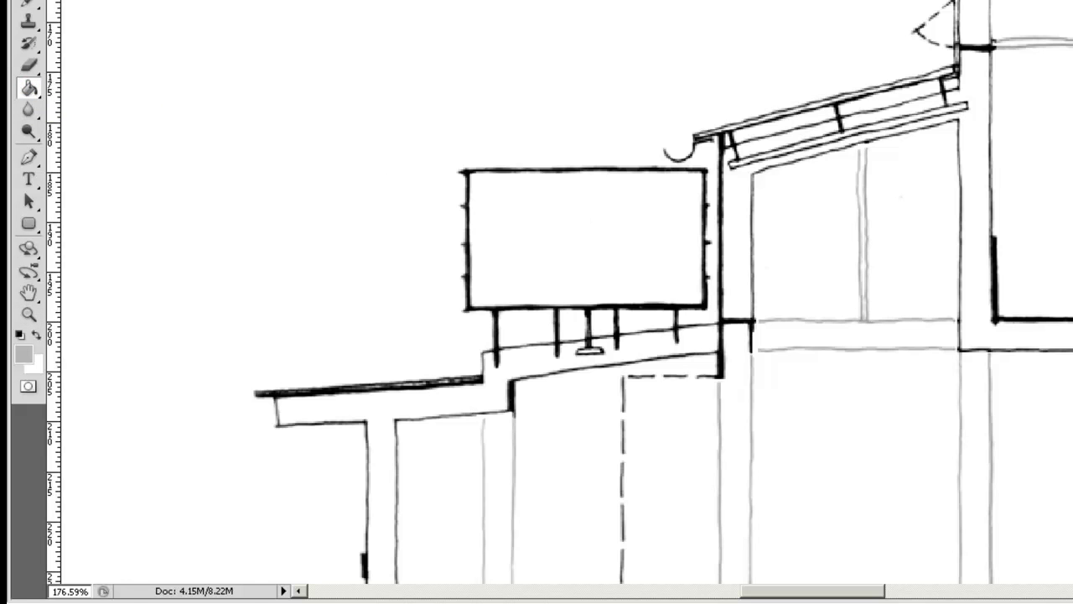
pyautogui.click(584, 241)
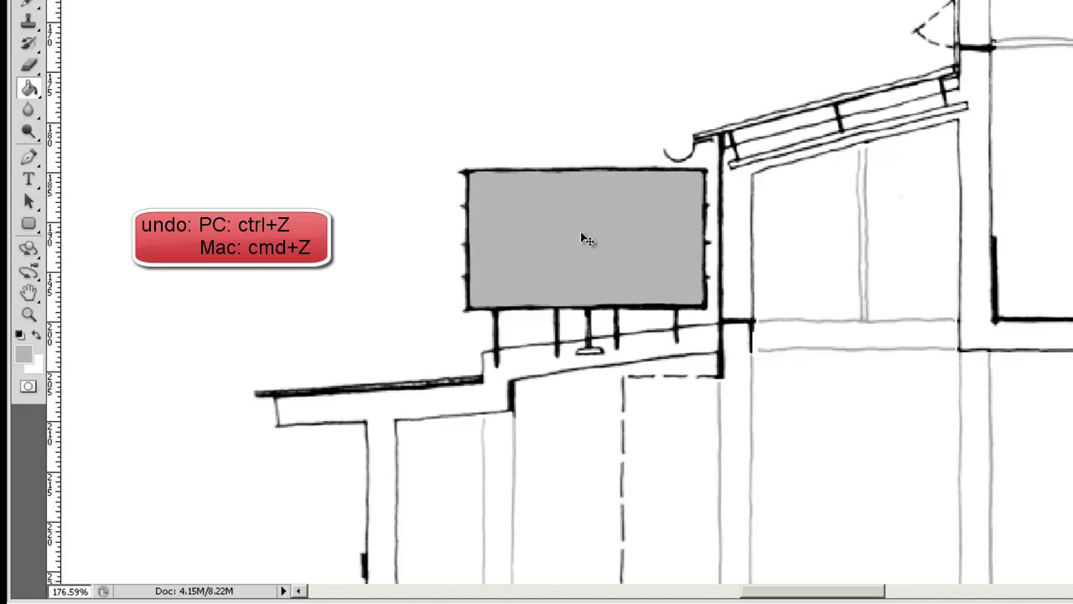
pyautogui.hotkey('ctrl', 'z')
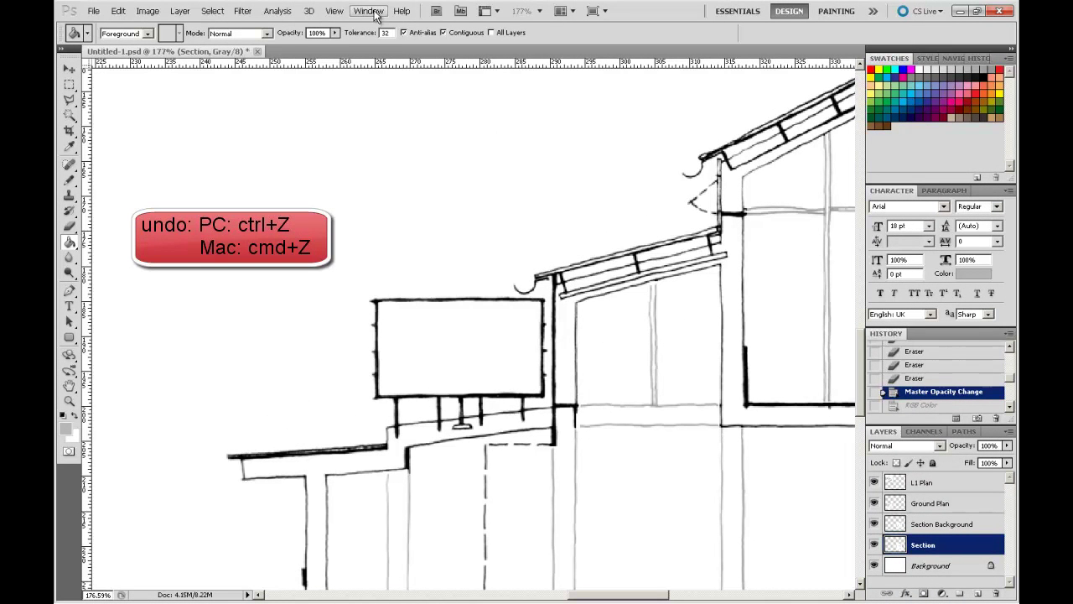
# Open the Image > Mode submenu to list the colour modes, pointing at RGB Color.
pyautogui.click(147, 11)
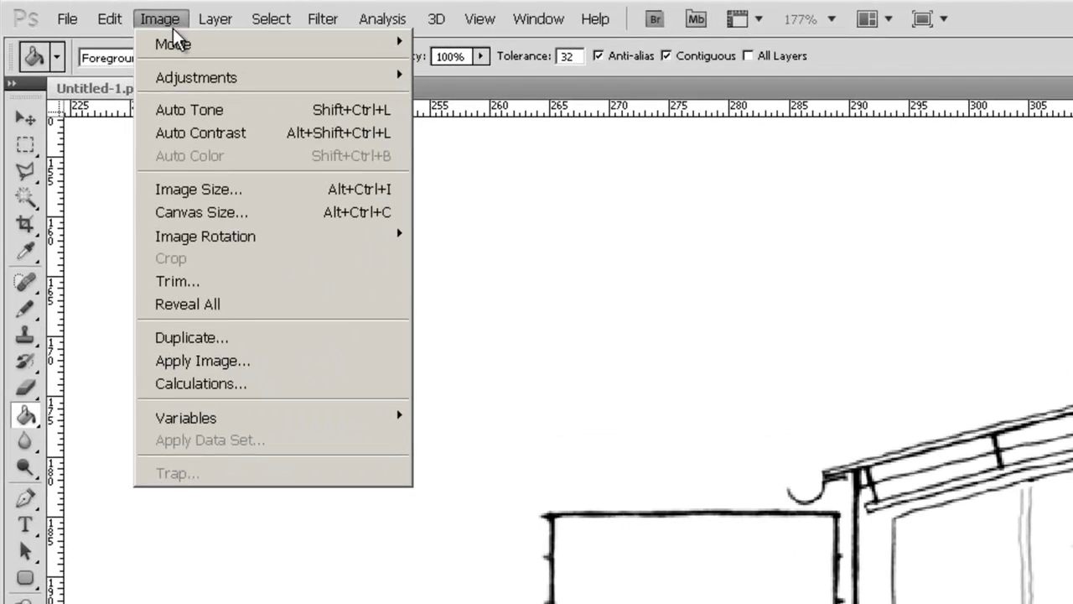
pyautogui.moveTo(175, 50)
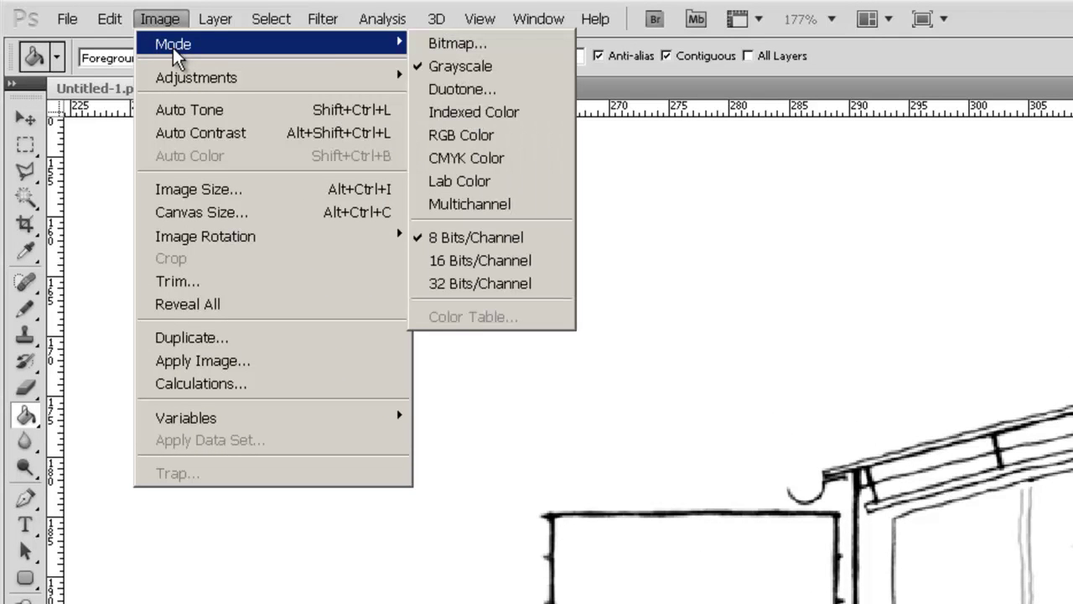
pyautogui.click(174, 50)
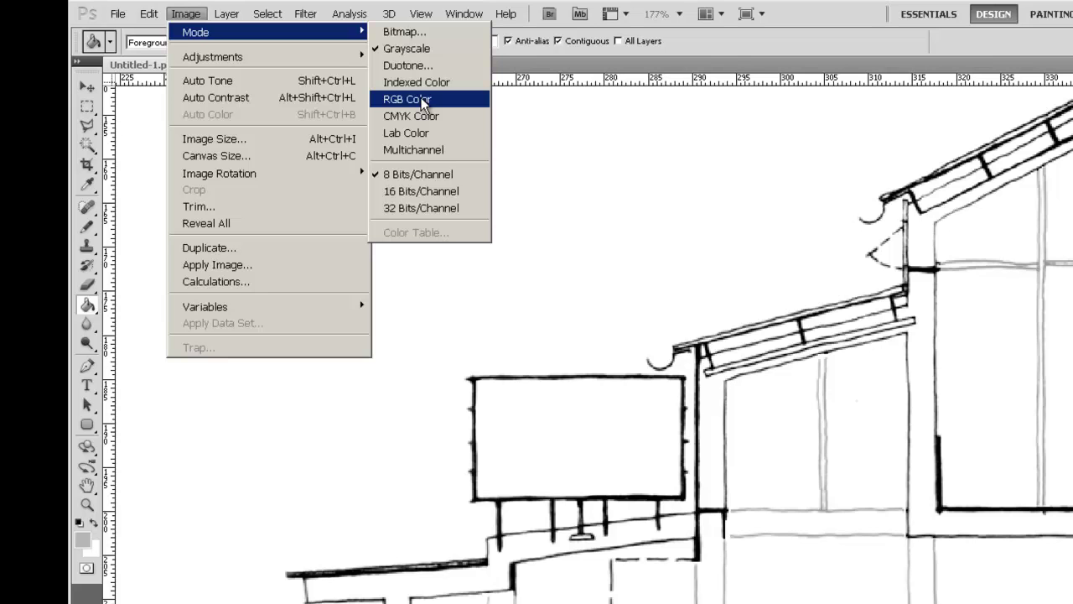
# Switch the Grayscale image to RGB Color, accepting Flatten to merge the layers.
pyautogui.click(422, 99)
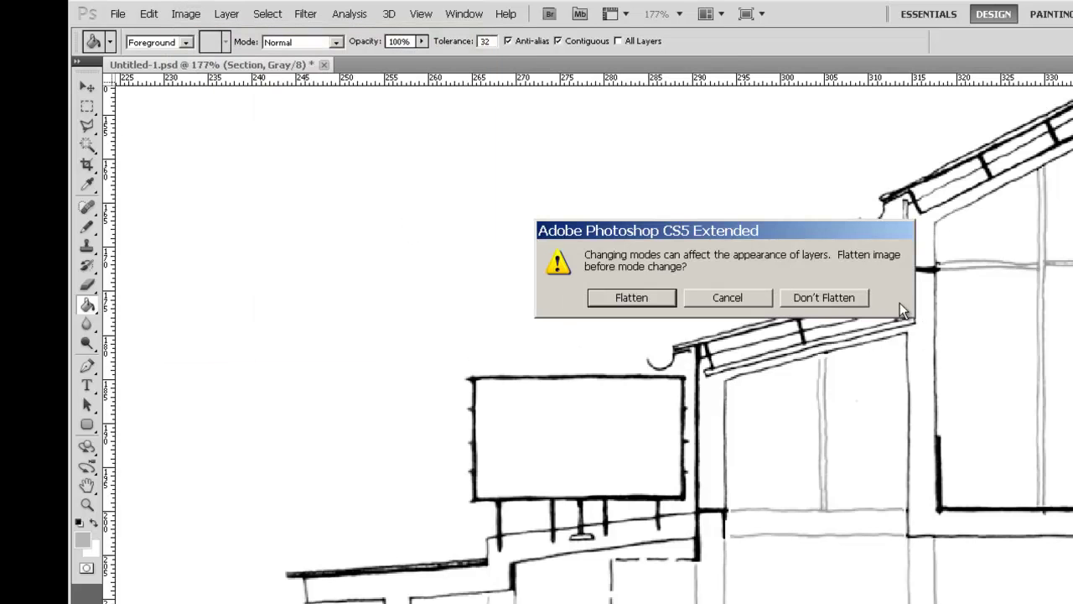
pyautogui.moveTo(837, 230); pyautogui.dragTo(516, 169)
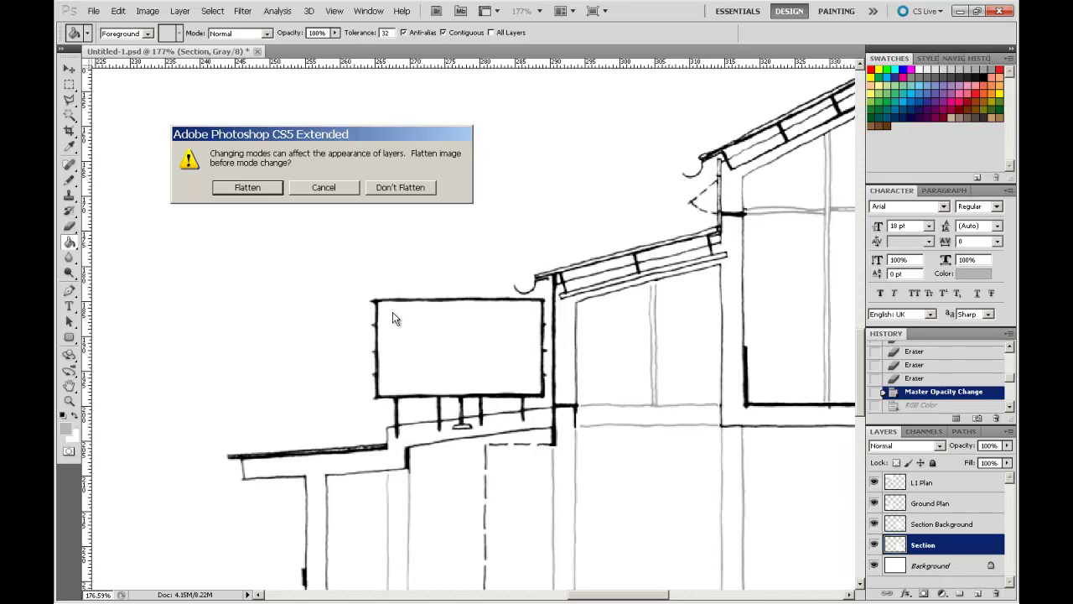
pyautogui.click(269, 190)
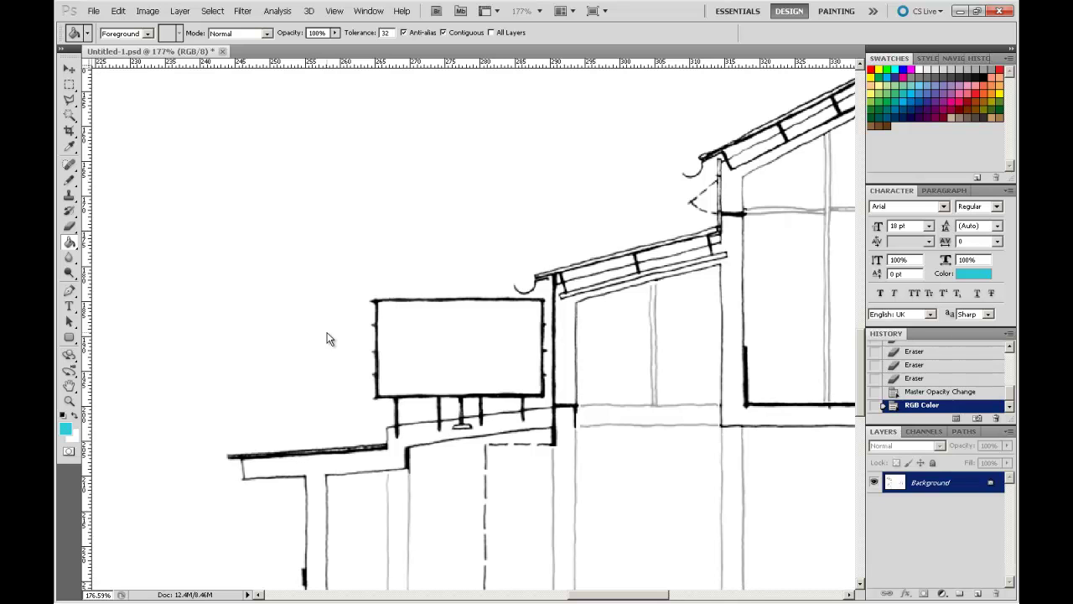
# Fit the sheet on screen and copy the top floor plan onto Layer 1.
pyautogui.hotkey('ctrl', '0')
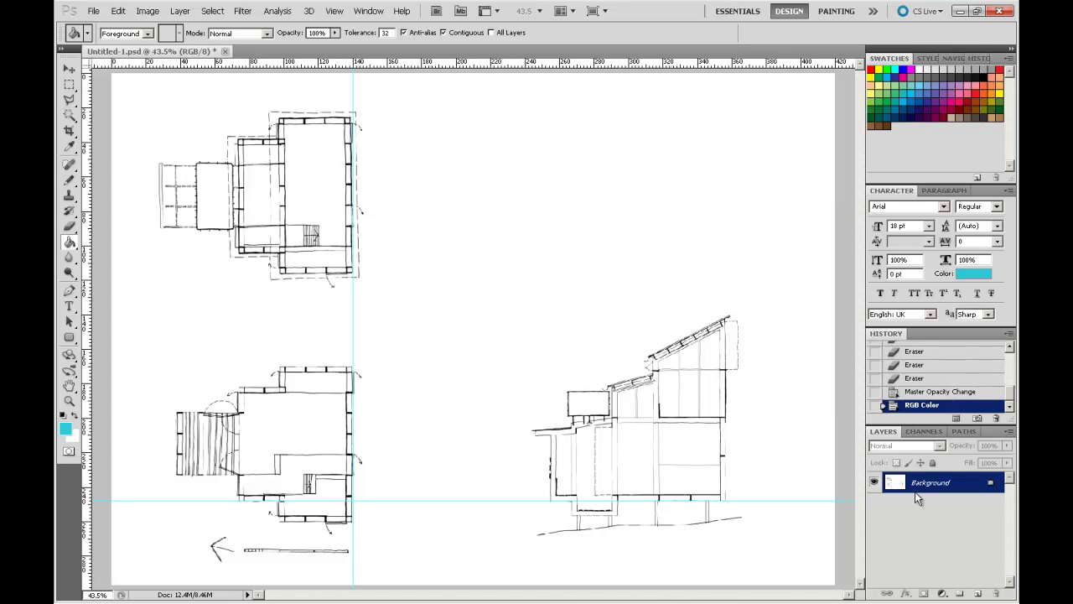
pyautogui.click(70, 85)
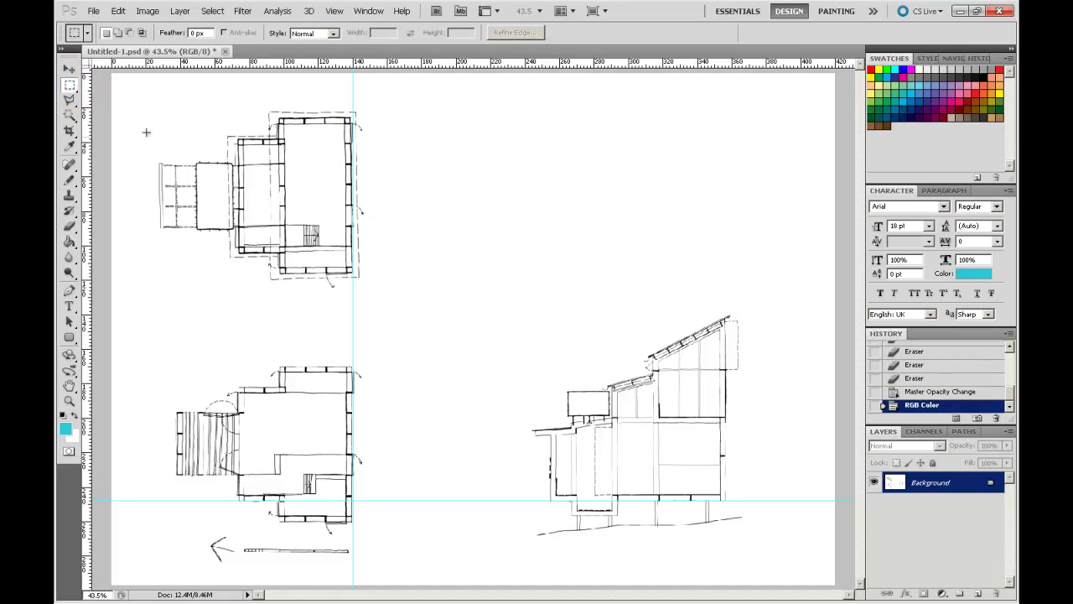
pyautogui.moveTo(141, 104); pyautogui.dragTo(386, 290)
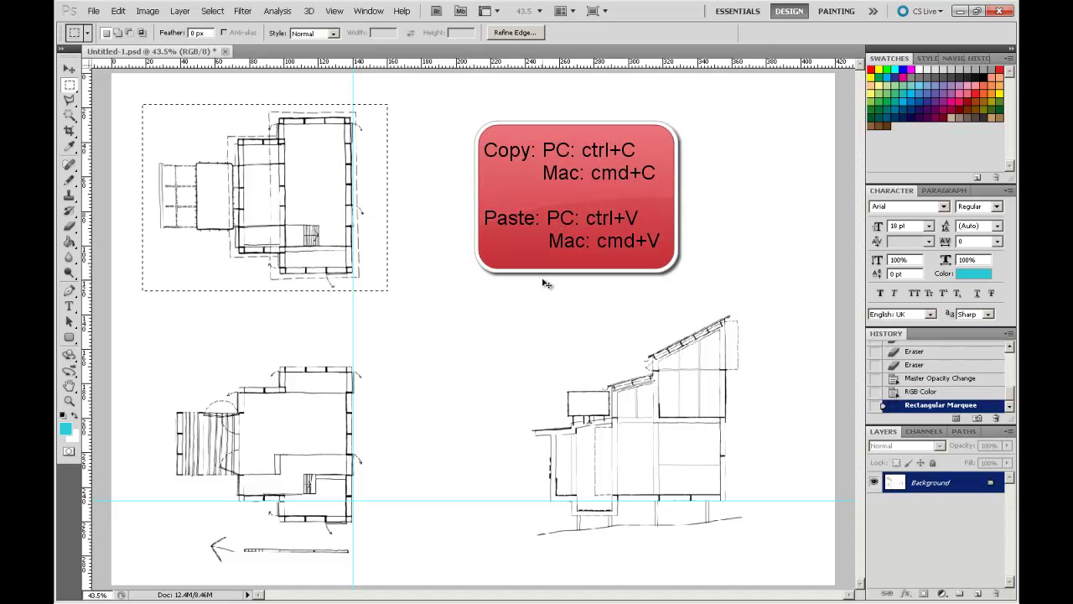
pyautogui.hotkey('ctrl', 'c')
pyautogui.hotkey('ctrl', 'v')
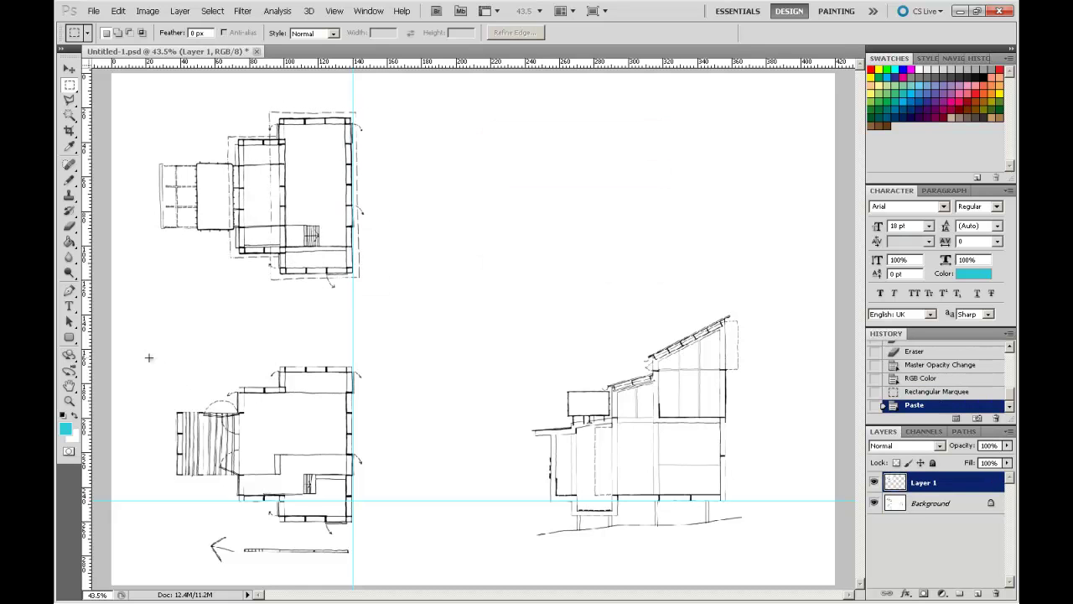
# Copy the lower floor plan from the Background onto Layer 2, hiding Layer 1.
pyautogui.moveTo(147, 353)
pyautogui.mouseDown()
pyautogui.moveTo(348, 509)
pyautogui.moveTo(387, 571)
pyautogui.mouseUp()
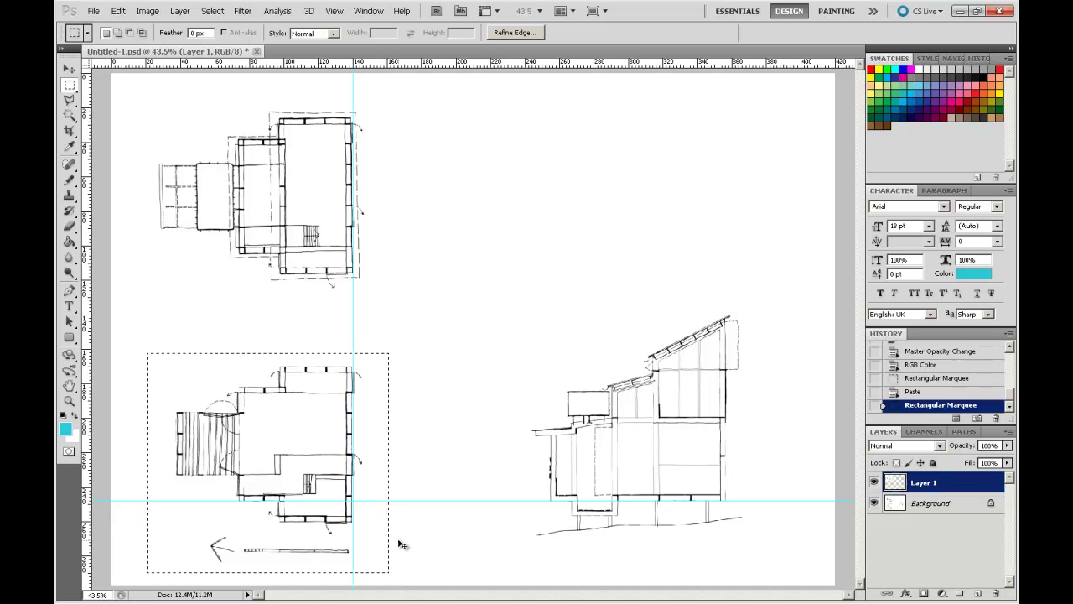
pyautogui.hotkey('ctrl', 'c')
pyautogui.click(289, 187)
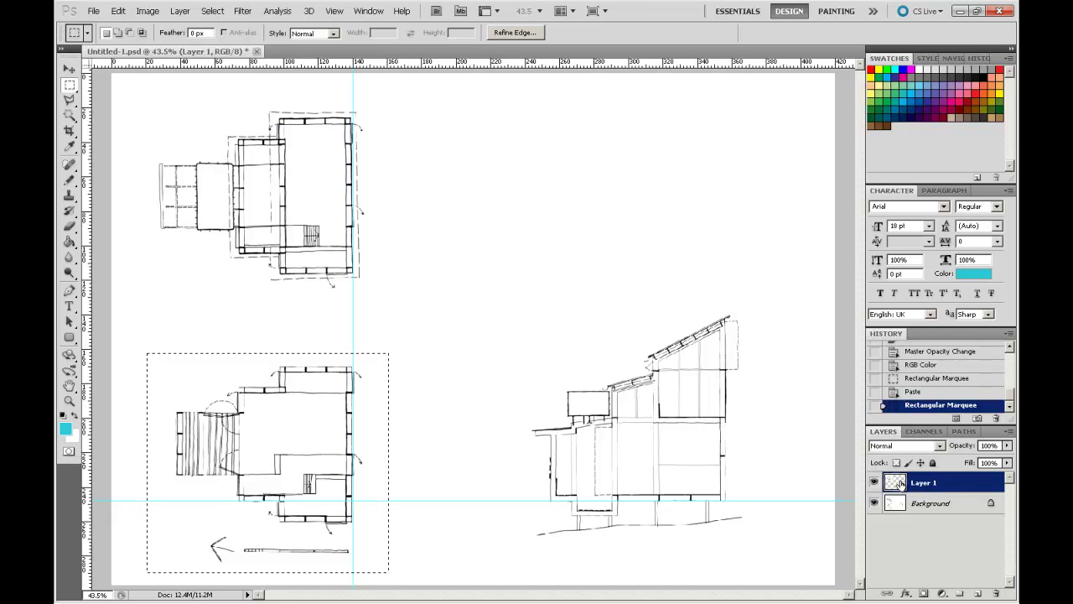
pyautogui.click(873, 503)
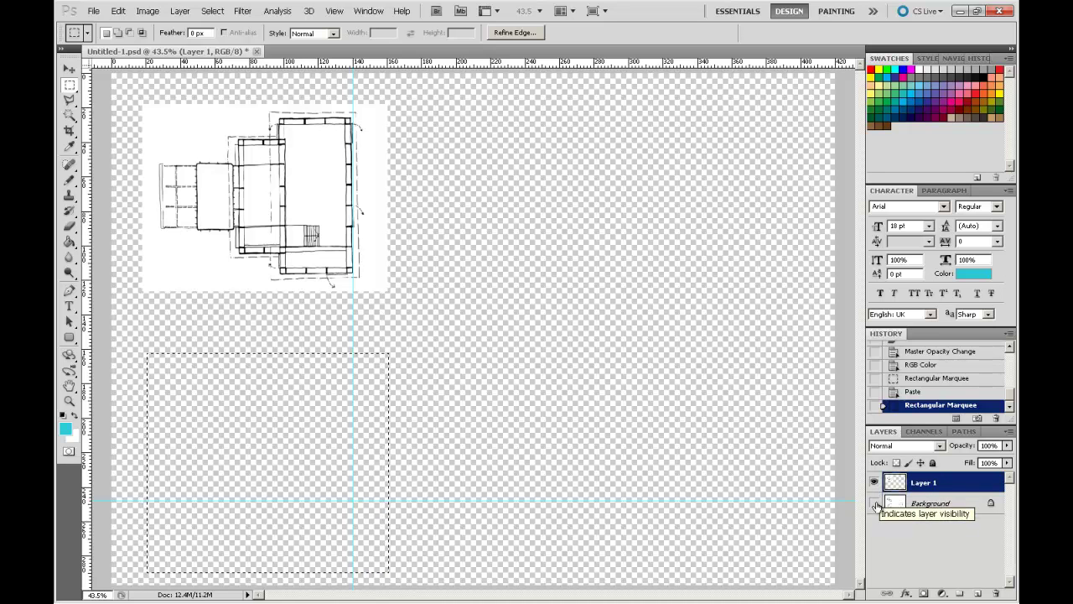
pyautogui.click(873, 503)
pyautogui.click(874, 482)
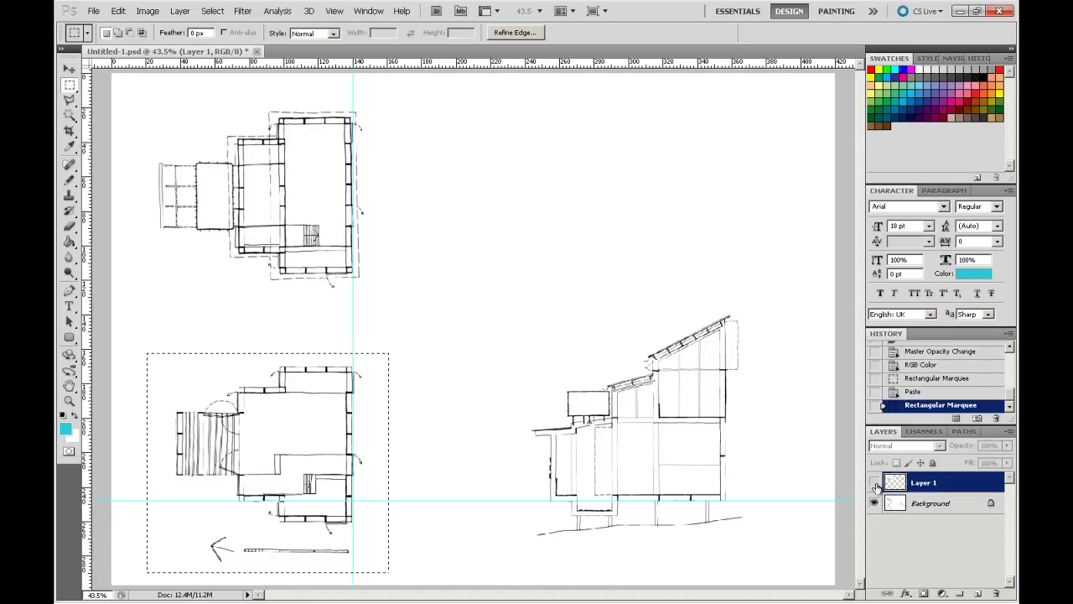
pyautogui.click(938, 506)
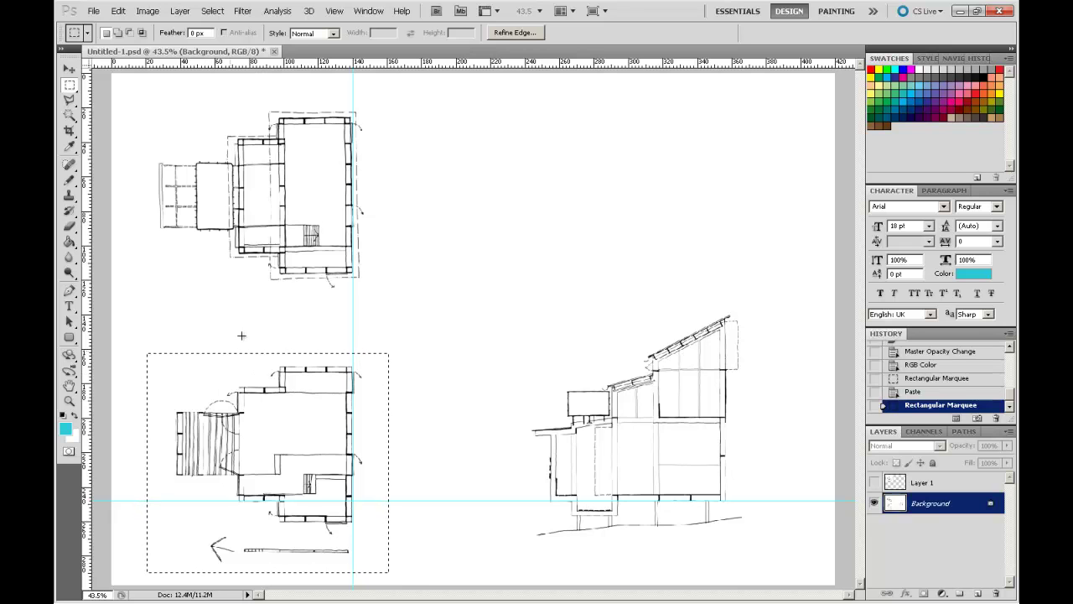
pyautogui.hotkey('ctrl', 'v')
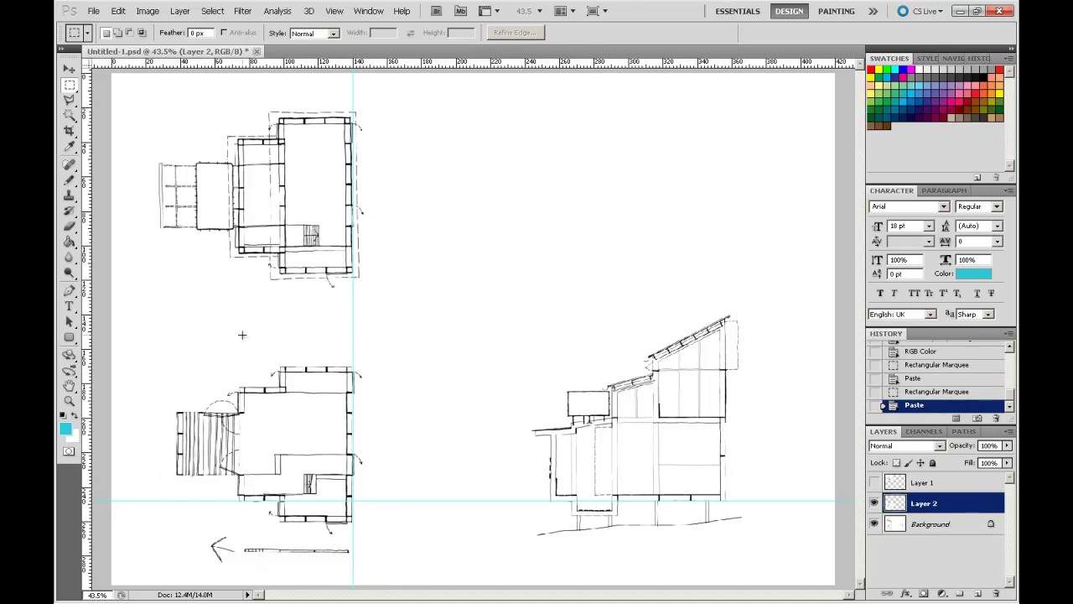
# Select the section drawing on the Background and paste it onto Layer 3.
pyautogui.click(934, 524)
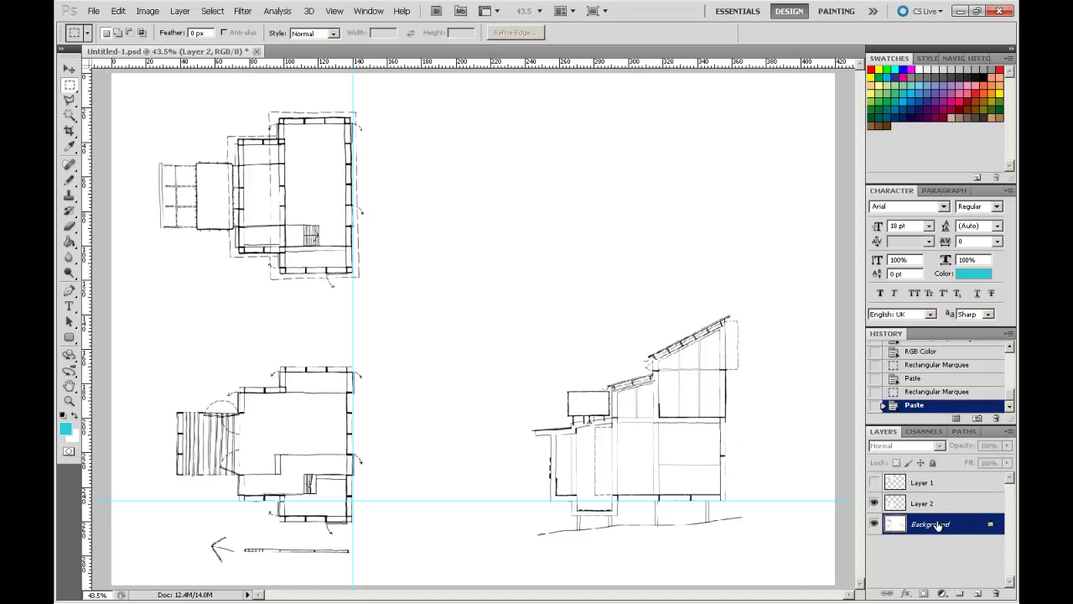
pyautogui.moveTo(513, 282); pyautogui.dragTo(660, 471)
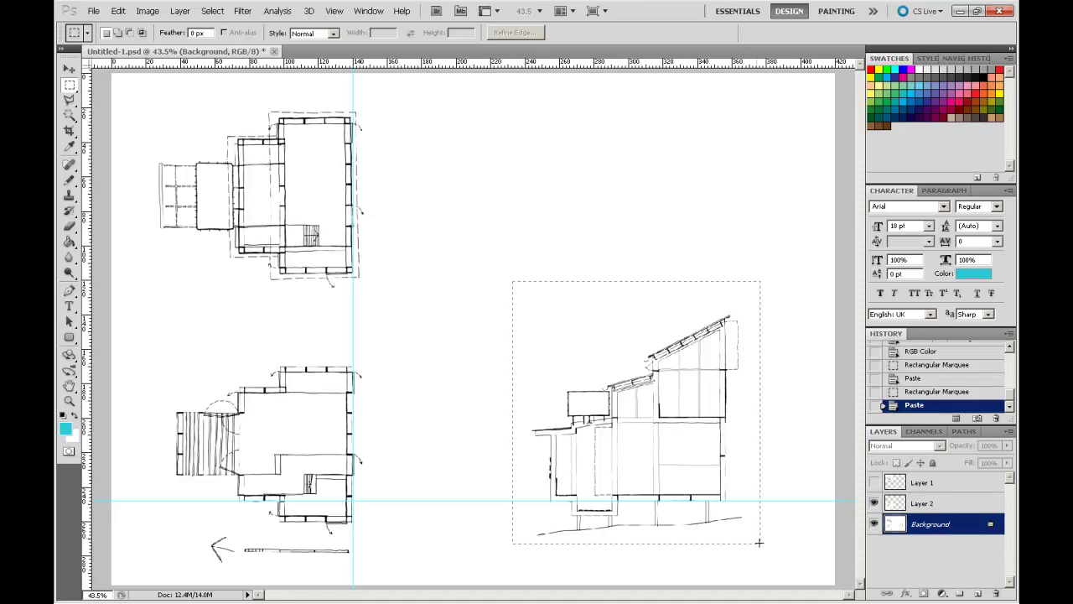
pyautogui.moveTo(513, 282); pyautogui.dragTo(760, 542)
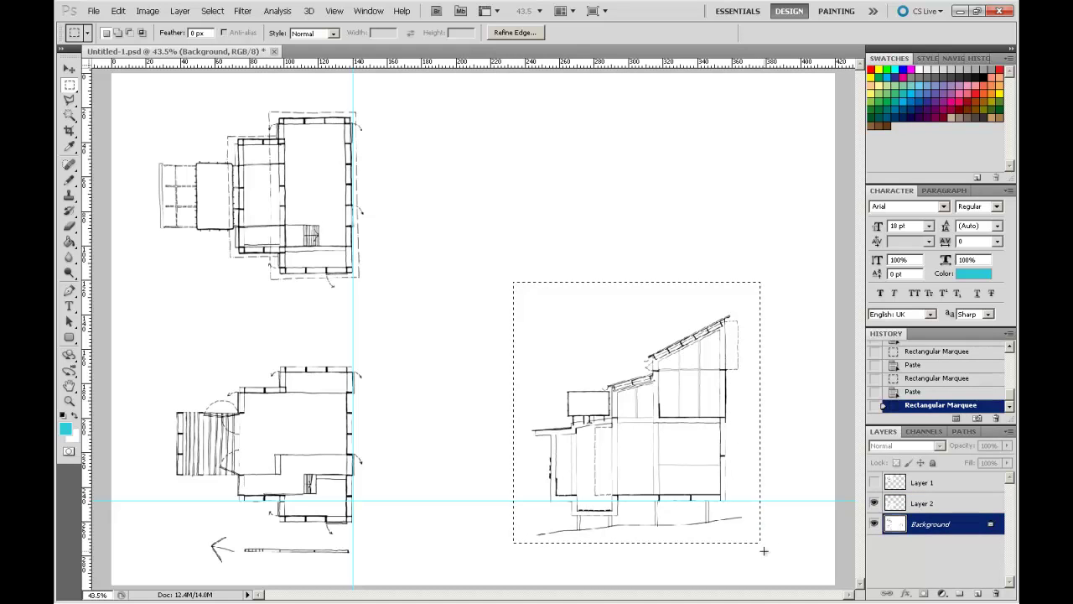
pyautogui.hotkey('ctrl', 'c')
pyautogui.hotkey('ctrl', 'v')
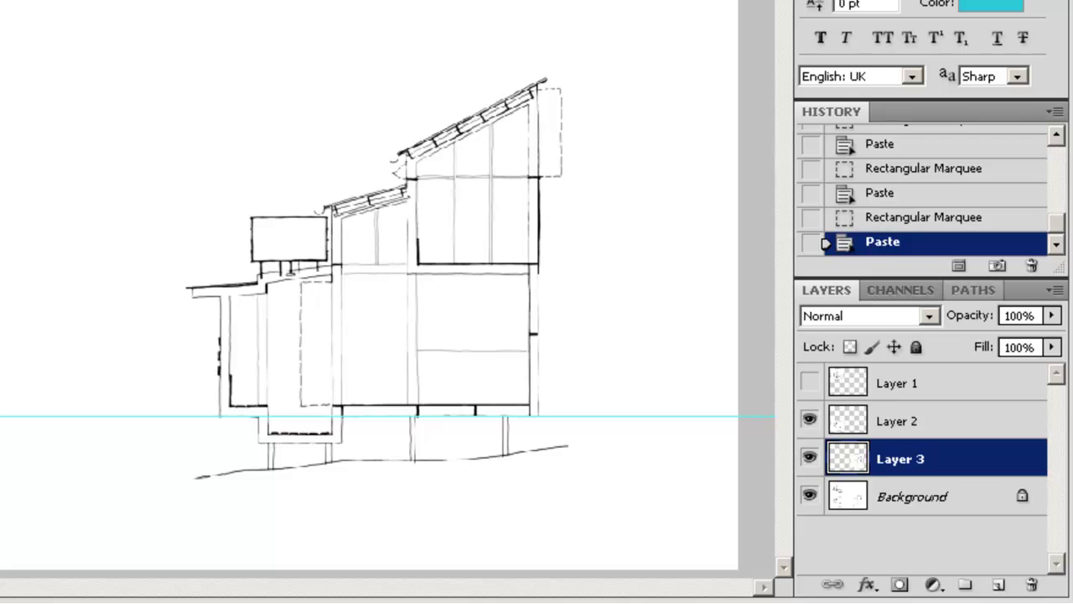
# Hide Layers 2 and 3, then fill nearly the whole Background with white and deselect.
pyautogui.click(809, 421)
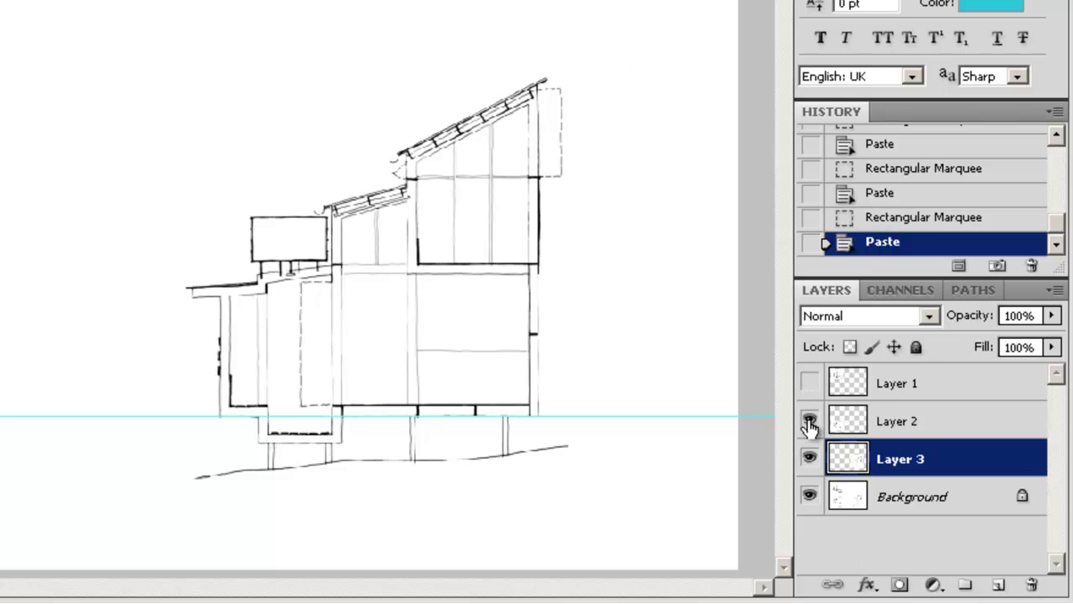
pyautogui.click(809, 458)
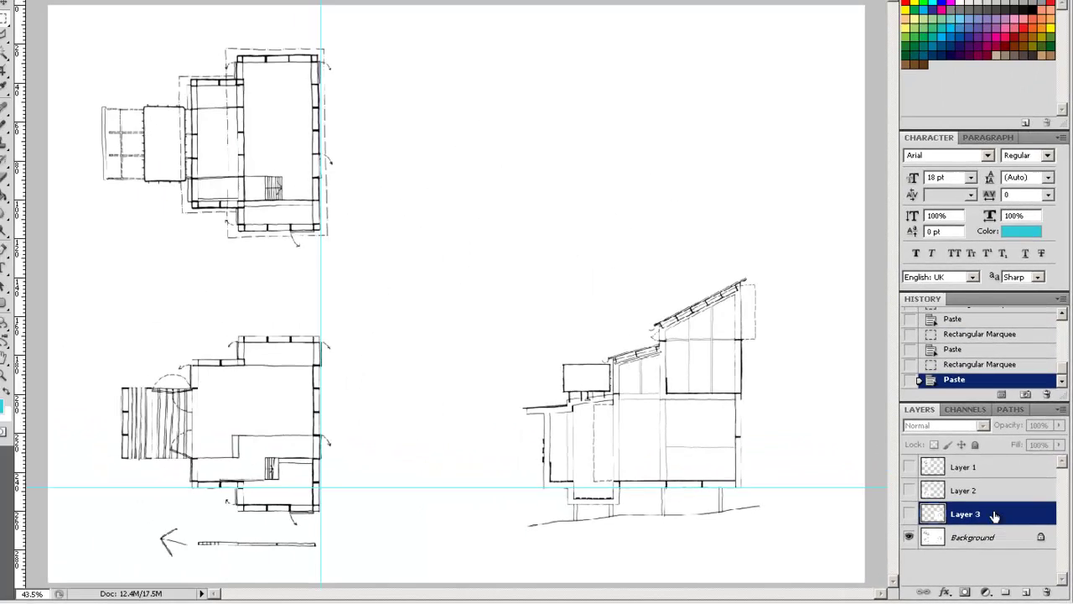
pyautogui.click(983, 537)
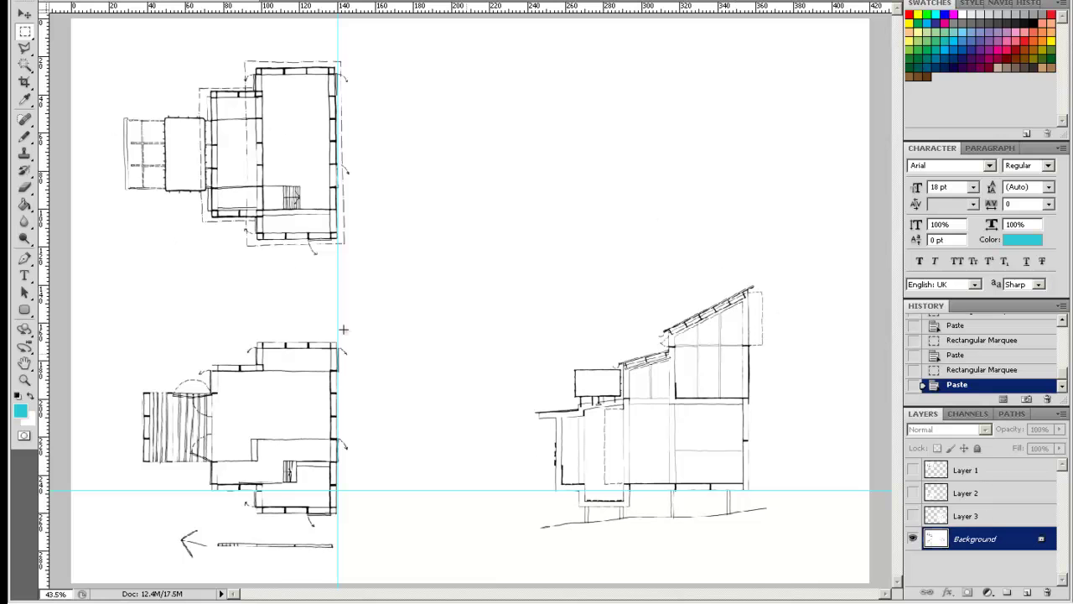
pyautogui.moveTo(104, 49)
pyautogui.mouseDown()
pyautogui.moveTo(631, 457)
pyautogui.moveTo(798, 569)
pyautogui.mouseUp()
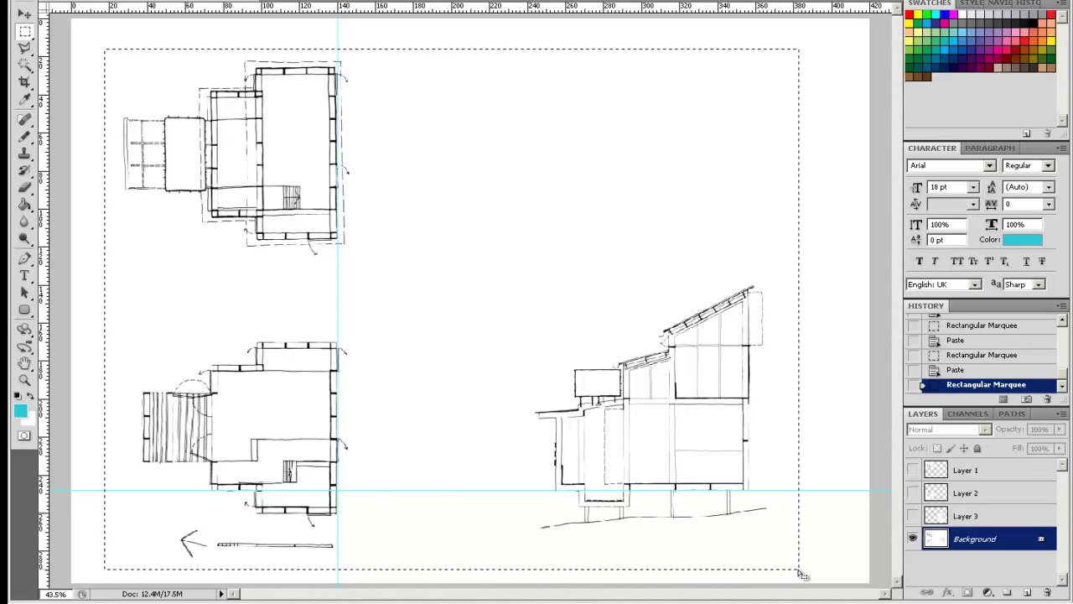
pyautogui.hotkey('shift', 'F5')
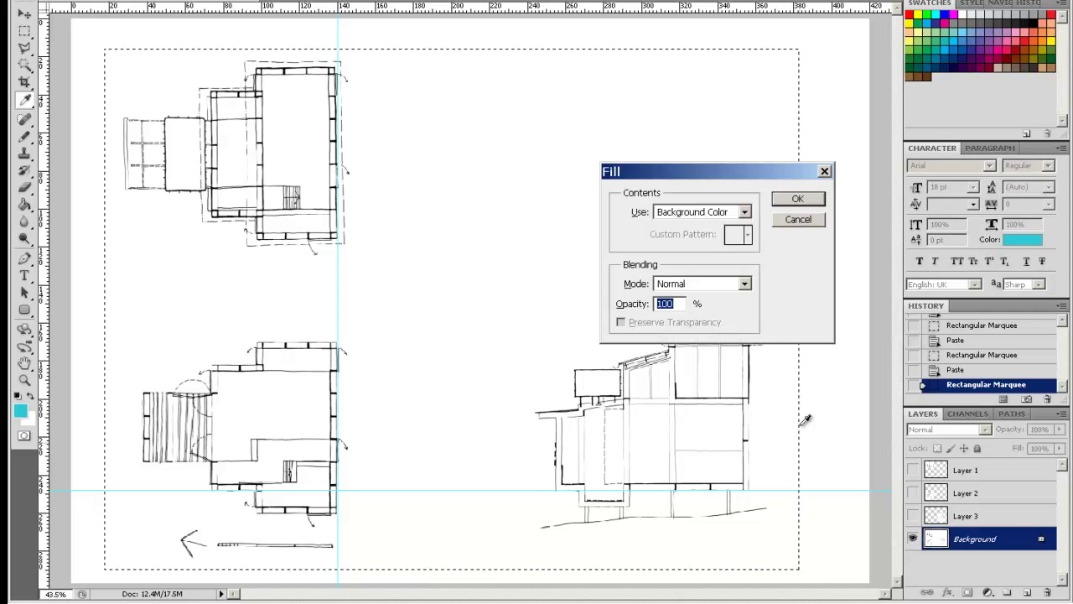
pyautogui.moveTo(718, 171); pyautogui.dragTo(495, 99)
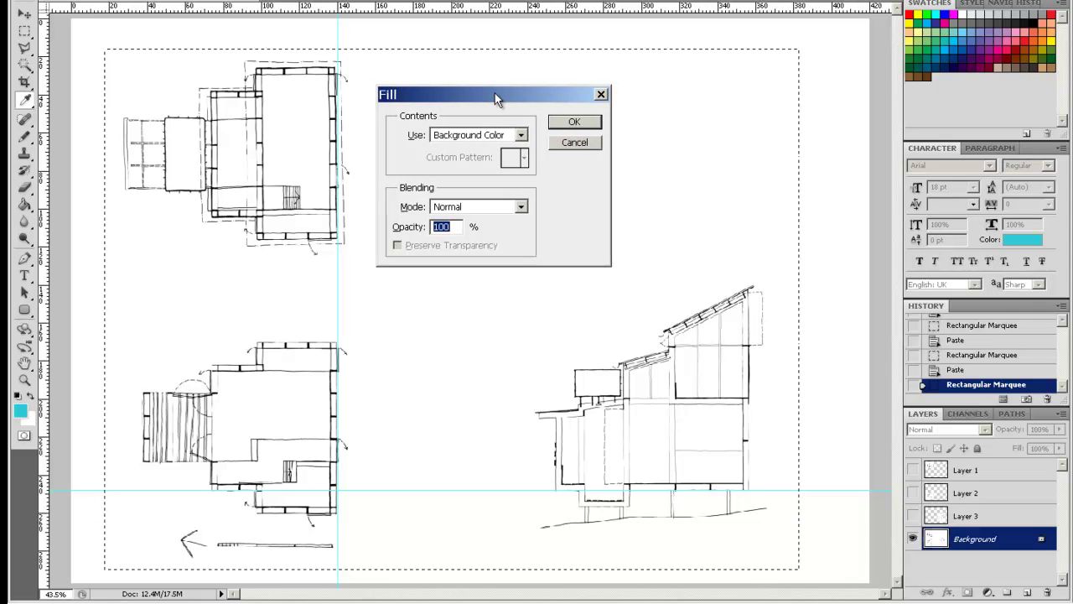
pyautogui.click(574, 123)
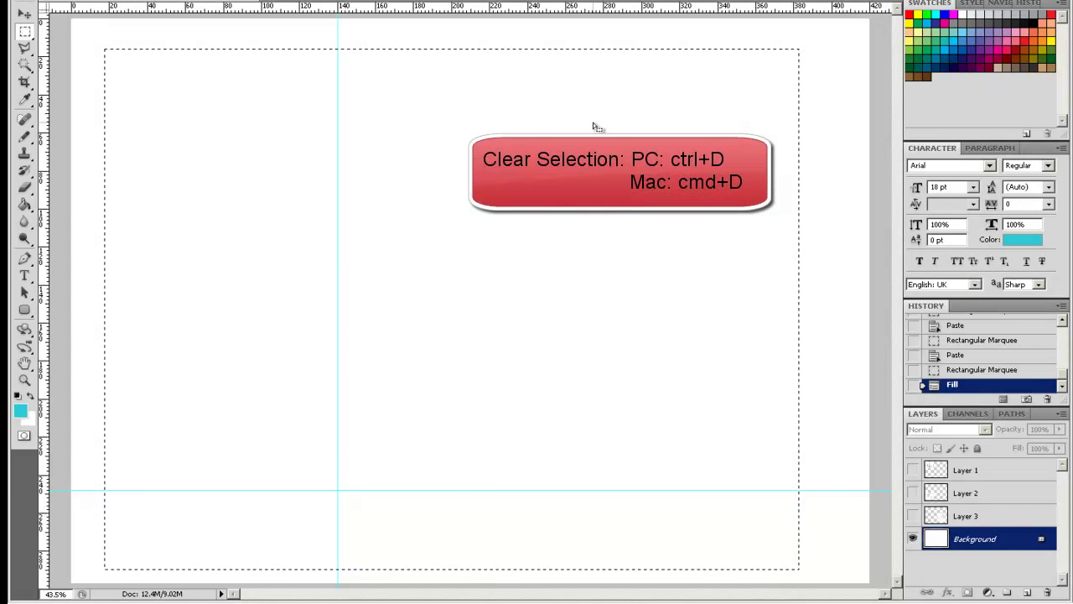
pyautogui.hotkey('ctrl', 'd')
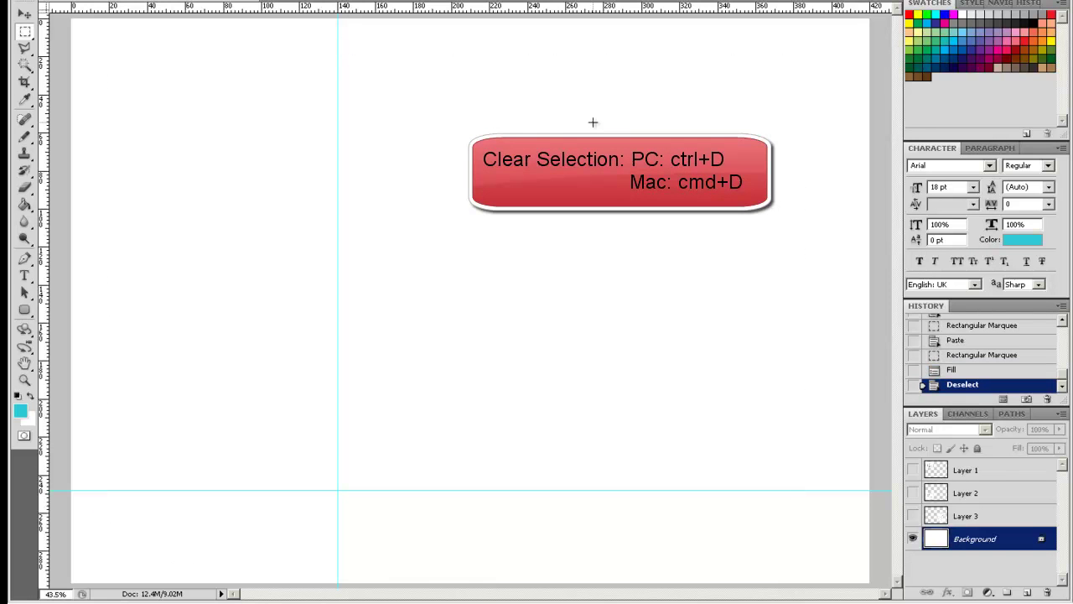
# Make Layers 3, 2 and 1 visible again.
pyautogui.click(913, 516)
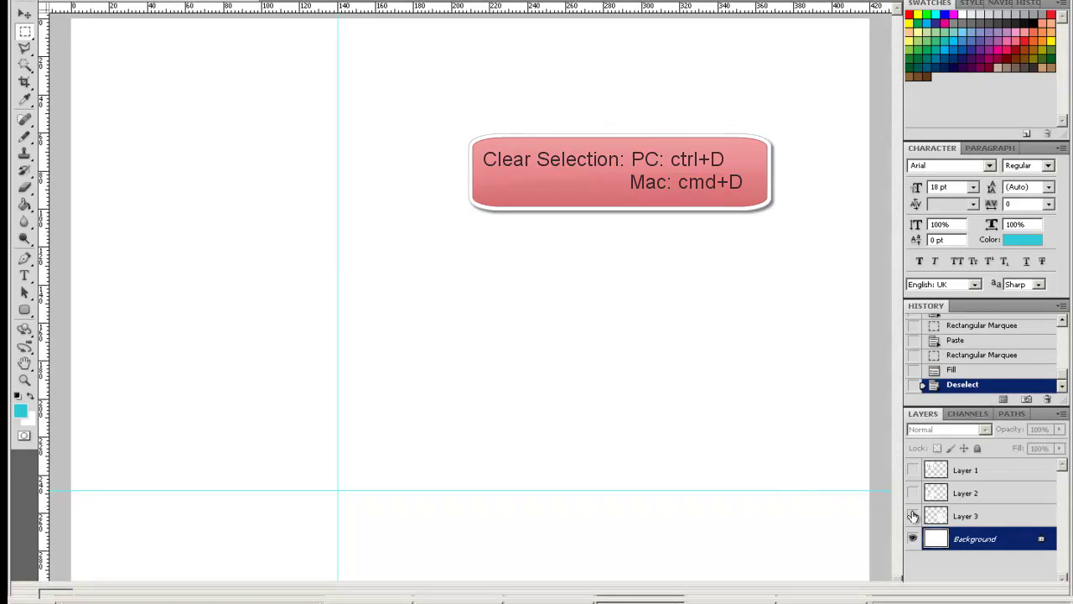
pyautogui.click(913, 493)
pyautogui.click(913, 470)
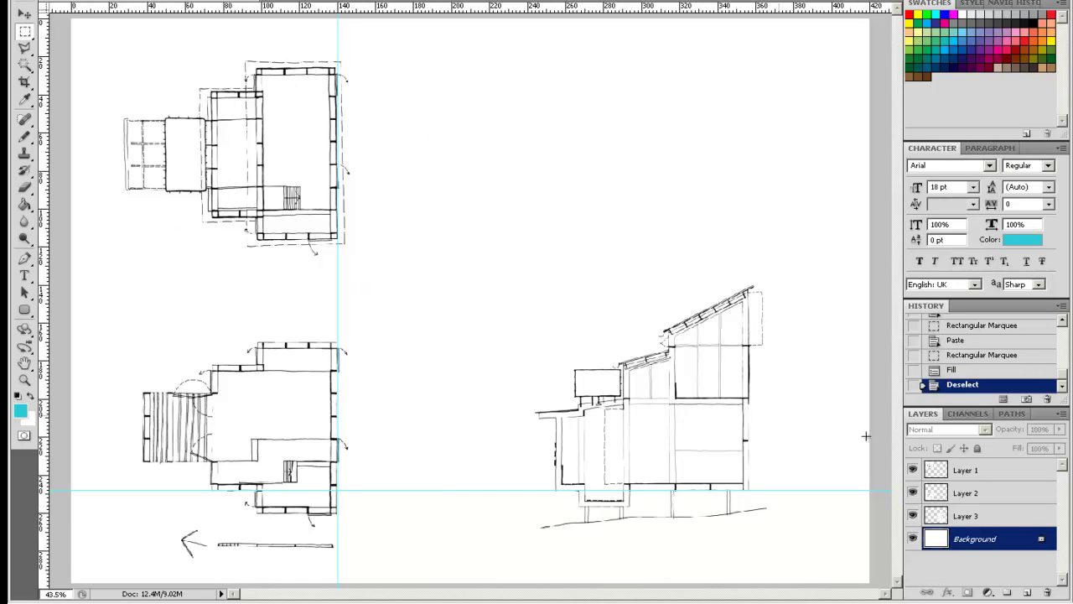
# Rename Layer 3, which holds the section drawing, to Section.
pyautogui.click(972, 520)
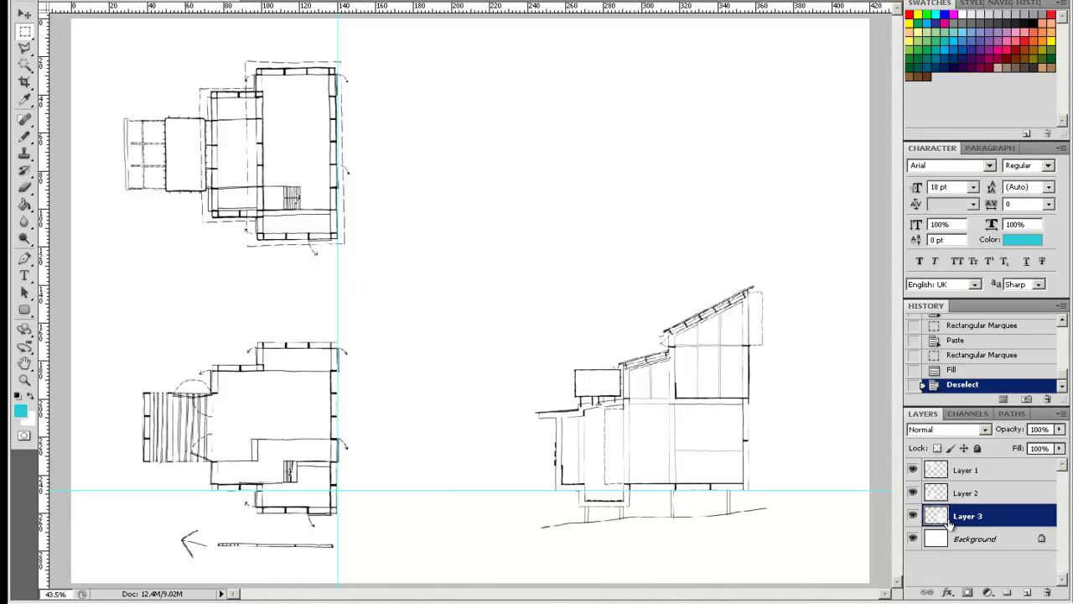
pyautogui.click(912, 517)
pyautogui.click(912, 517)
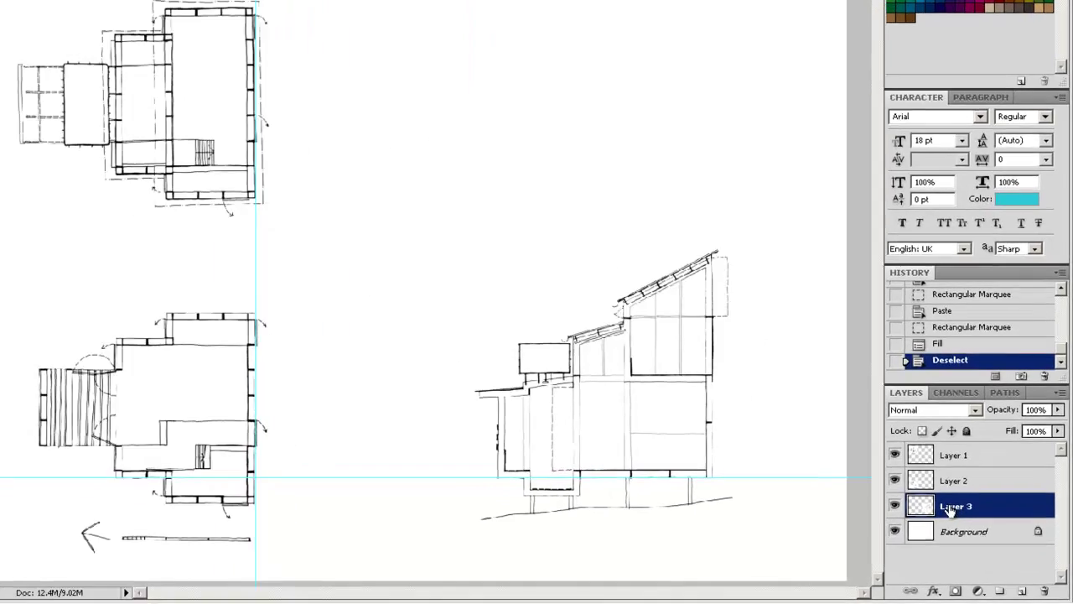
pyautogui.doubleClick(968, 515)
pyautogui.write('Sec')
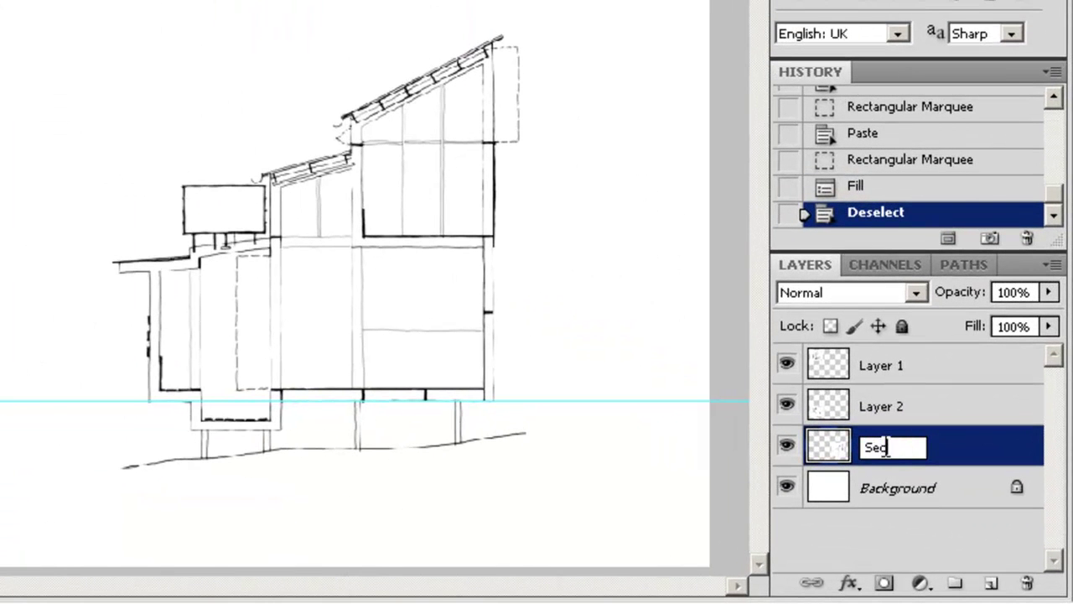
pyautogui.write('tion')
pyautogui.press('Return')
# Rename Layer 2 to Ground Level and Layer 1 to L1 Plan.
pyautogui.click(826, 408)
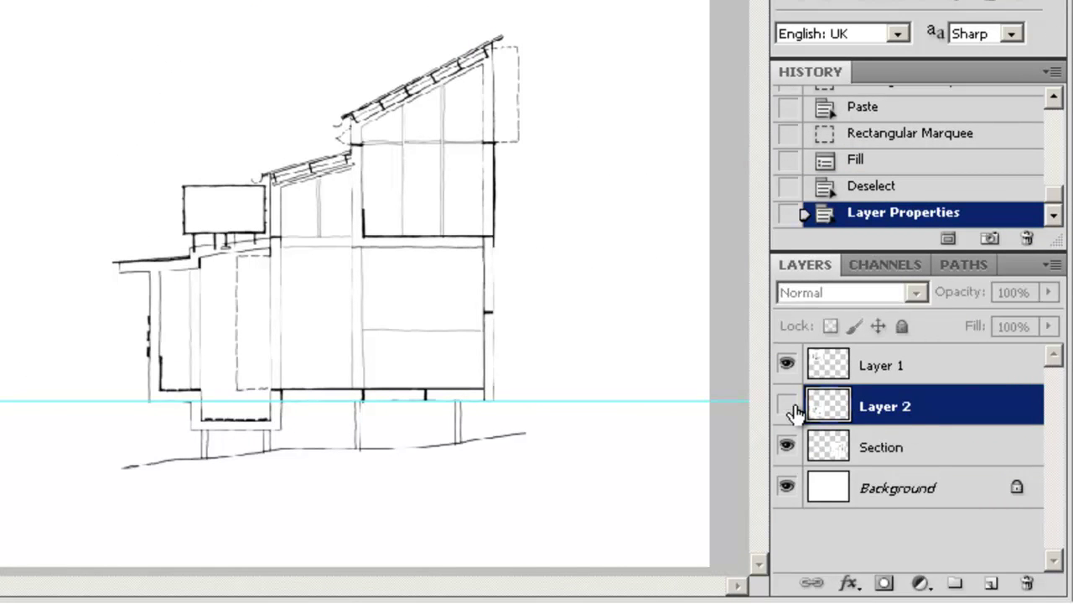
pyautogui.doubleClick(887, 406)
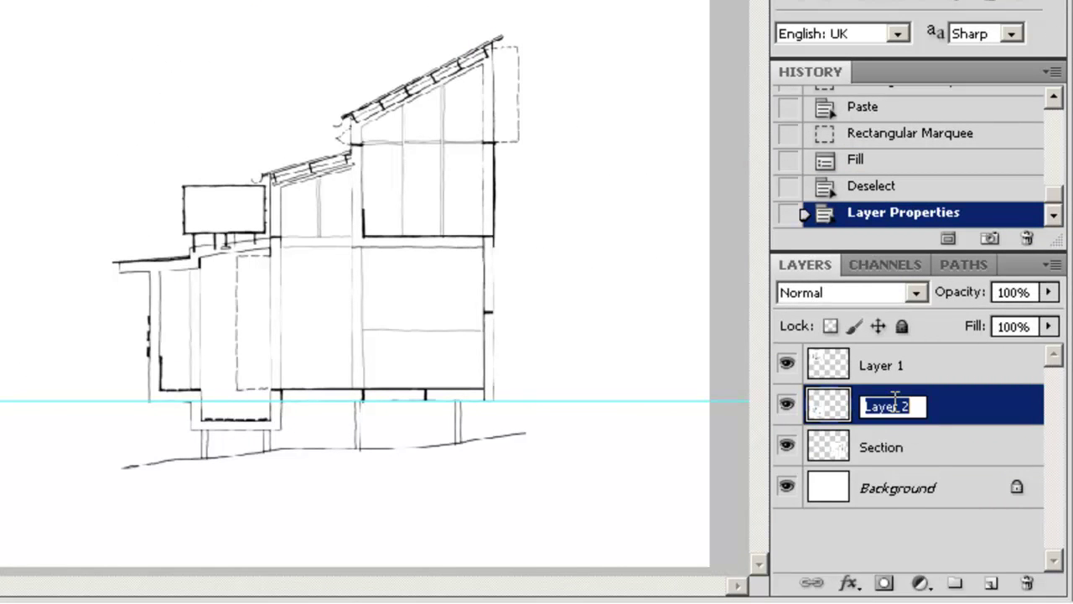
pyautogui.write('Ground Leve')
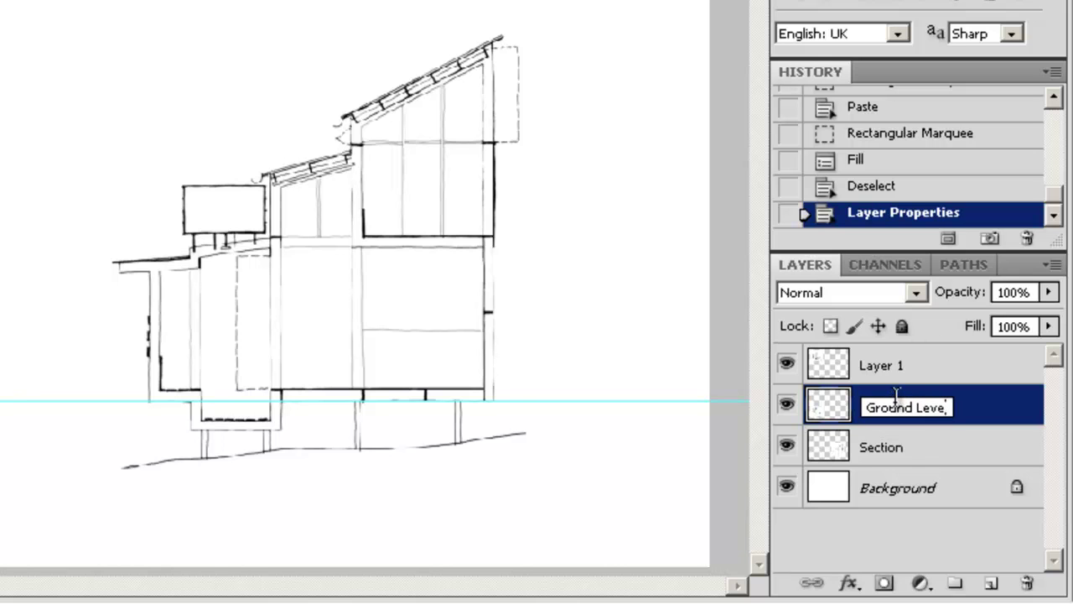
pyautogui.click(889, 368)
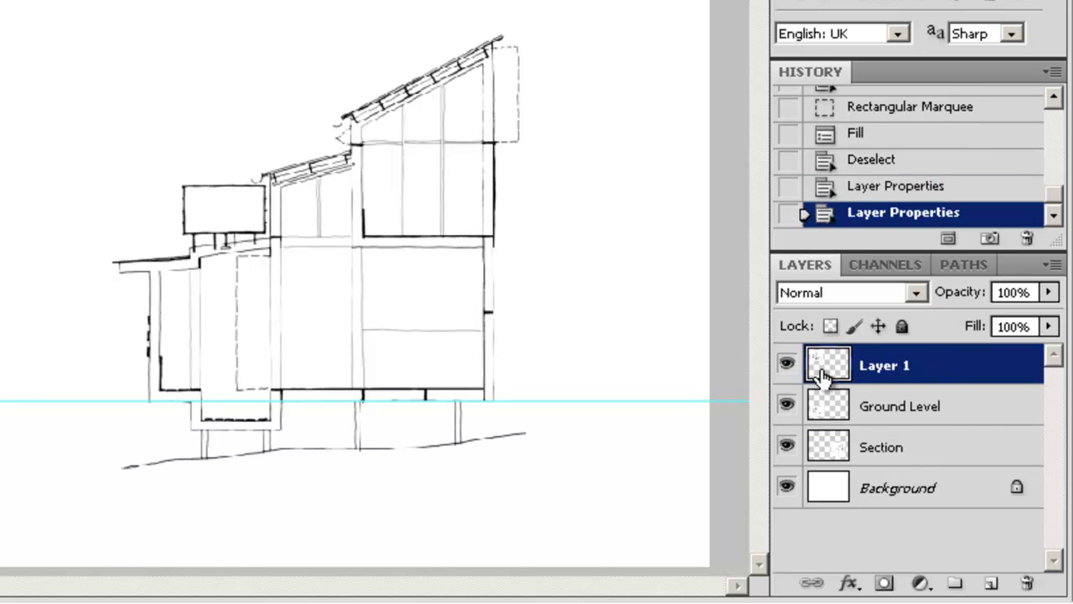
pyautogui.doubleClick(884, 365)
pyautogui.write('L1 ')
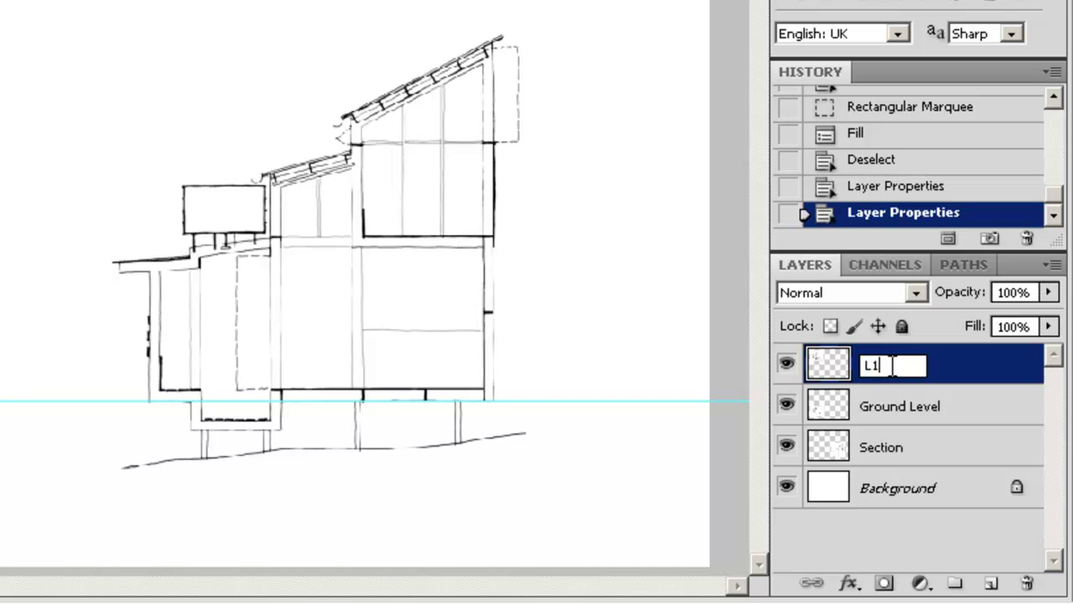
pyautogui.write('Plan')
pyautogui.click(971, 416)
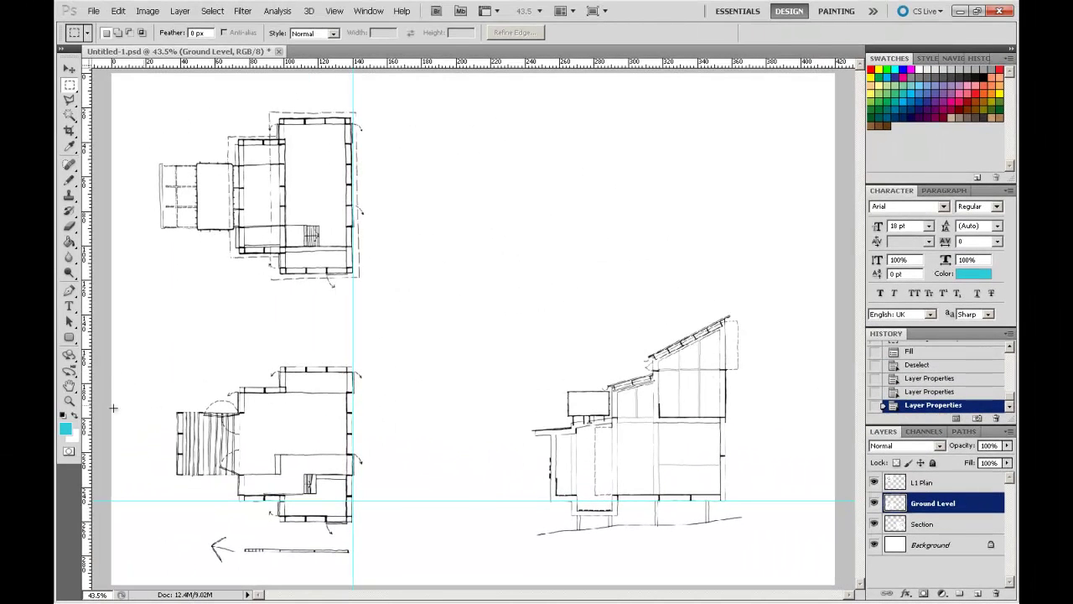
# Zoom into the section's tank and roof area and set the foreground to pale blue #acdade.
pyautogui.click(70, 401)
pyautogui.moveTo(546, 346); pyautogui.dragTo(669, 449)
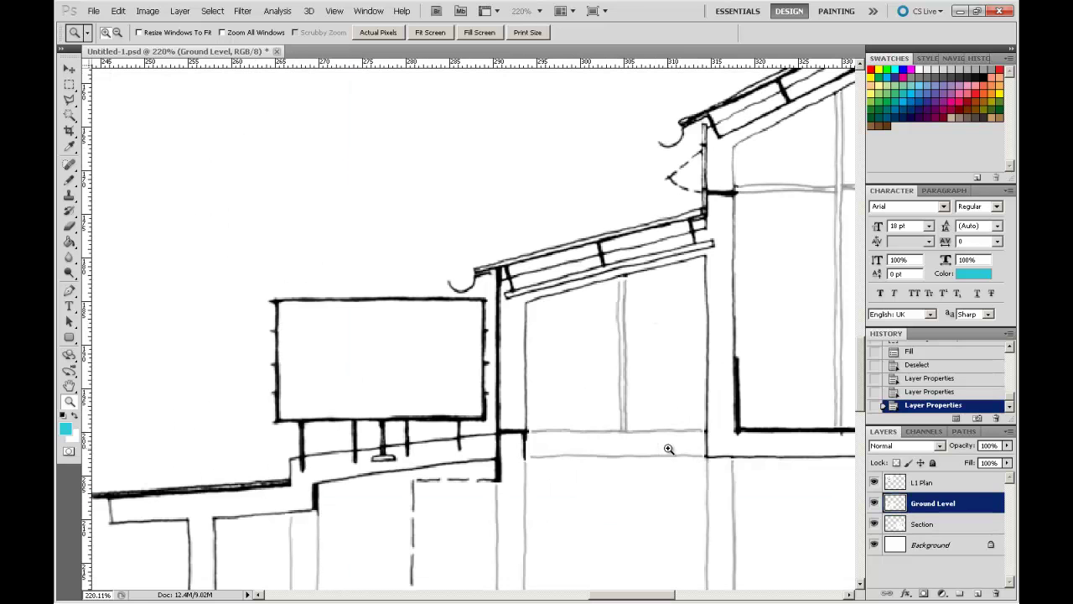
pyautogui.click(65, 429)
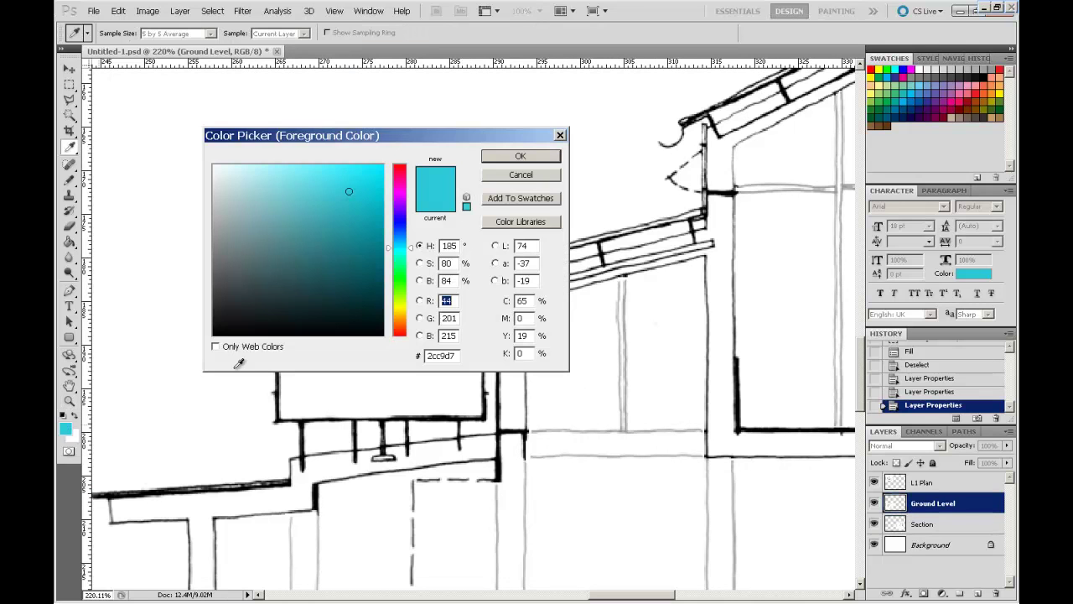
pyautogui.moveTo(350, 198); pyautogui.dragTo(250, 187)
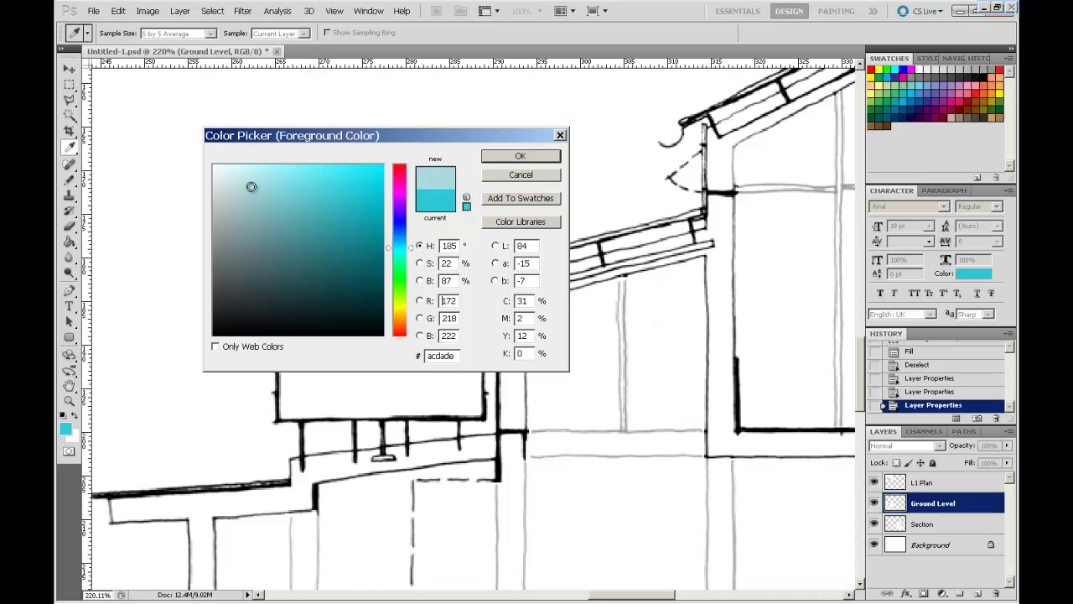
pyautogui.click(542, 159)
pyautogui.press('z')
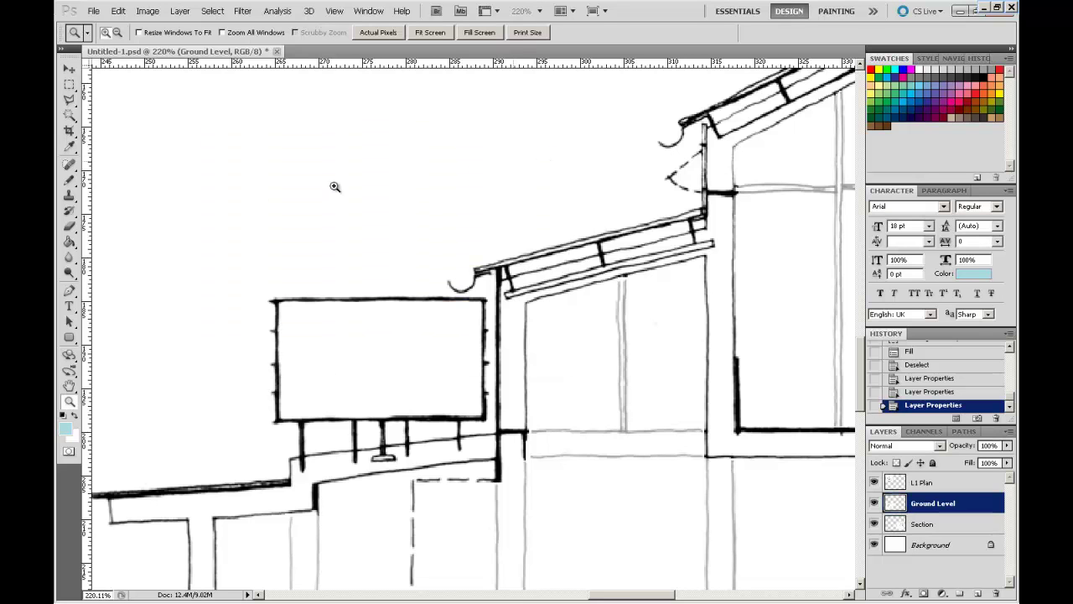
pyautogui.click(70, 242)
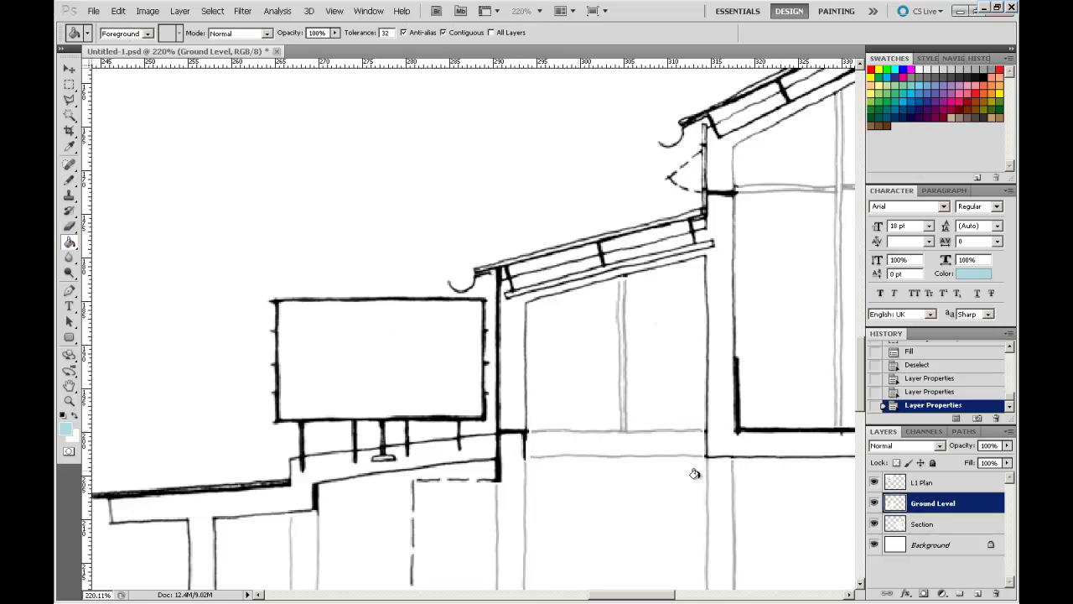
# Try filling the tank on the Section and Ground Level layers, undoing both fills.
pyautogui.click(933, 526)
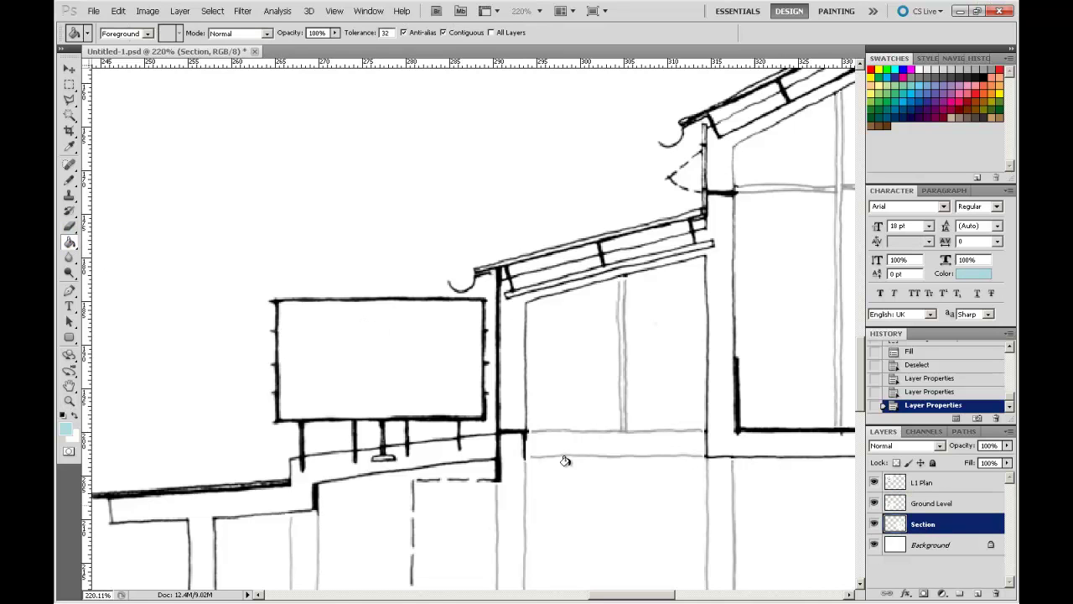
pyautogui.click(339, 350)
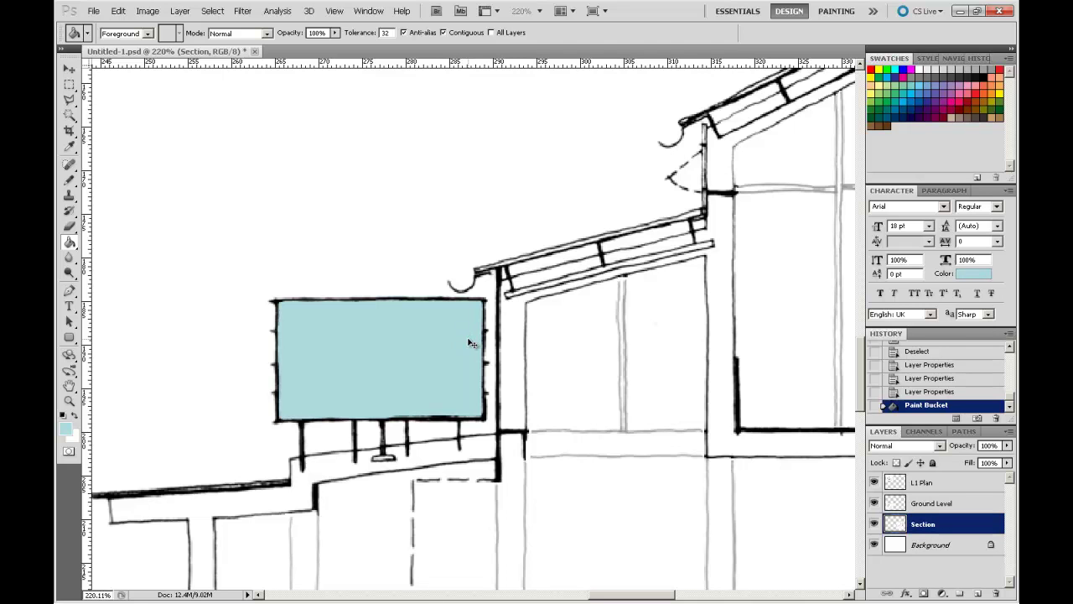
pyautogui.hotkey('ctrl', 'z')
pyautogui.click(942, 504)
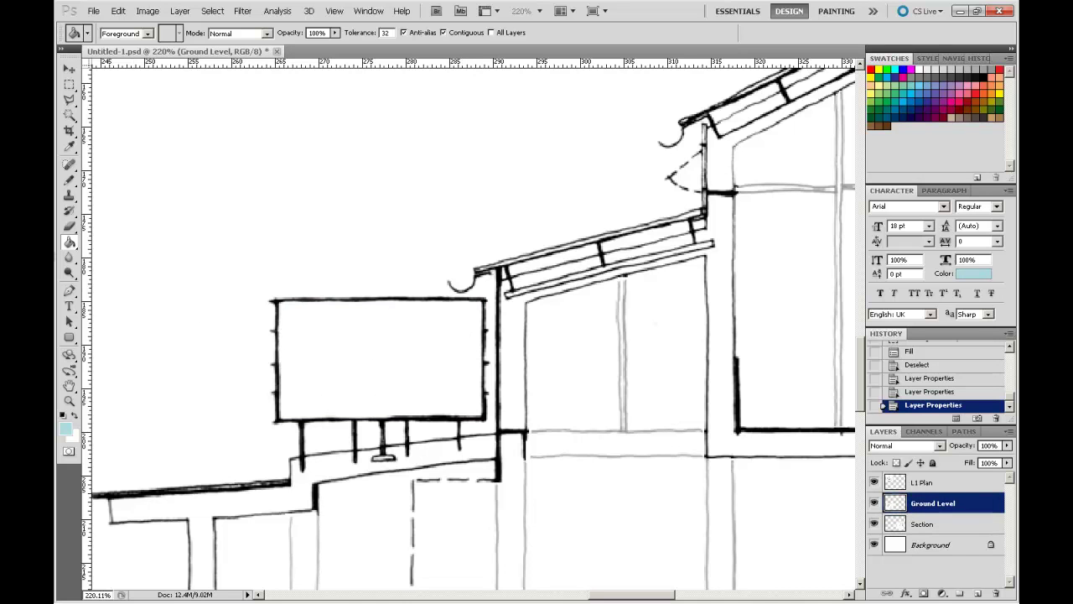
pyautogui.click(374, 341)
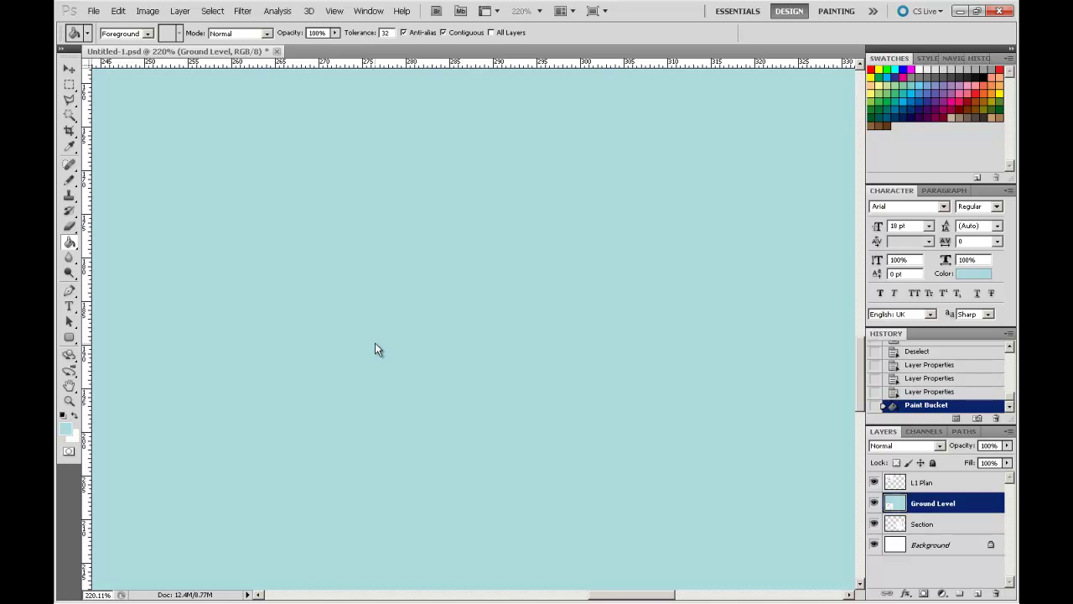
pyautogui.hotkey('ctrl', '0')
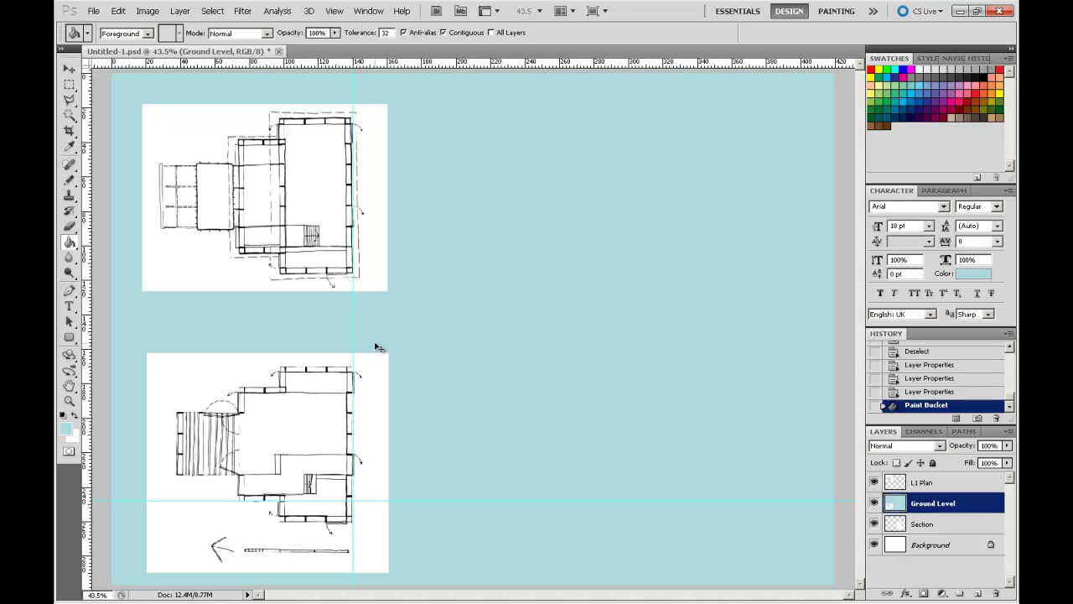
pyautogui.hotkey('ctrl', 'z')
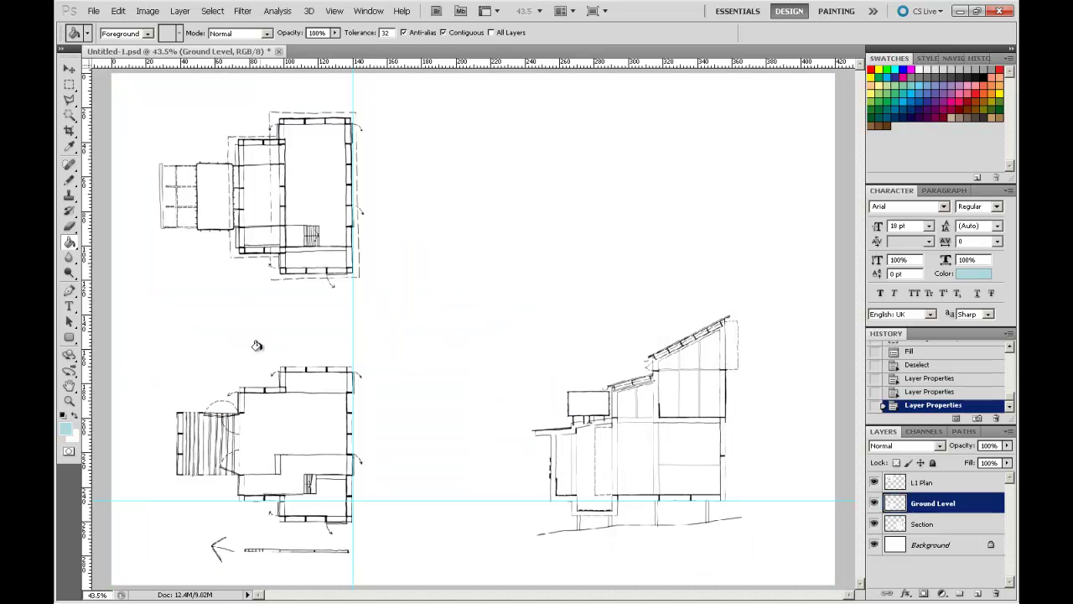
# Zoom in on the tank and fill its rectangle pale blue on the Section layer.
pyautogui.click(69, 410)
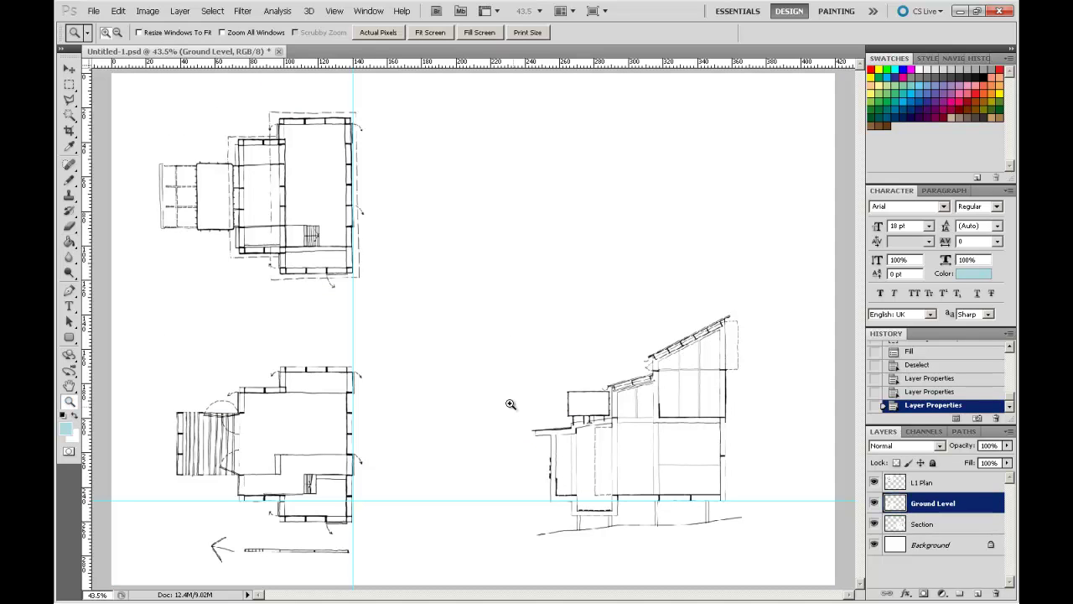
pyautogui.moveTo(534, 370)
pyautogui.mouseDown()
pyautogui.moveTo(588, 394)
pyautogui.moveTo(658, 447)
pyautogui.mouseUp()
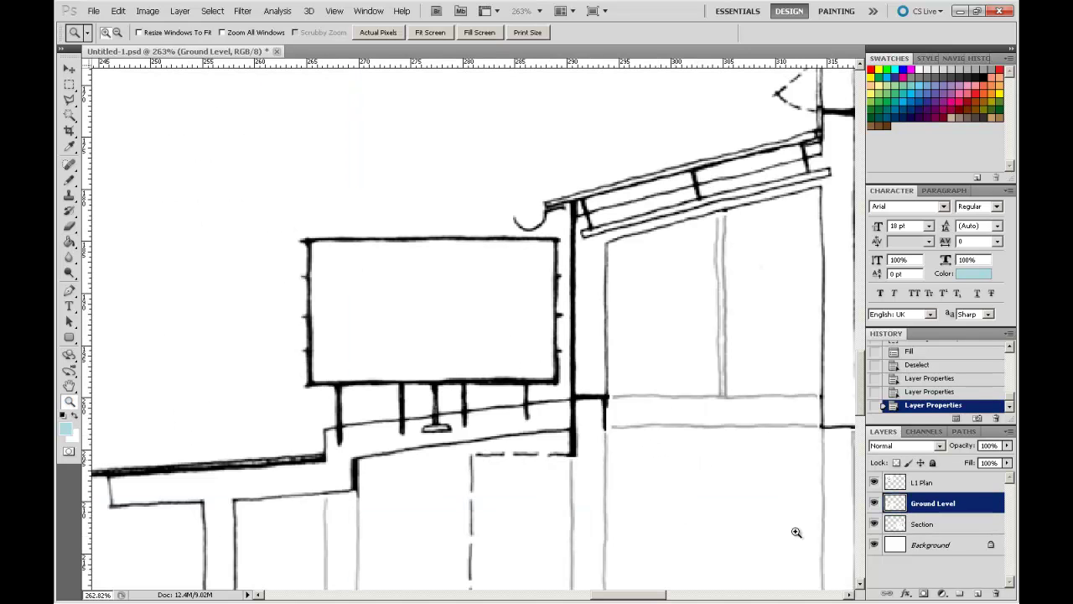
pyautogui.click(939, 527)
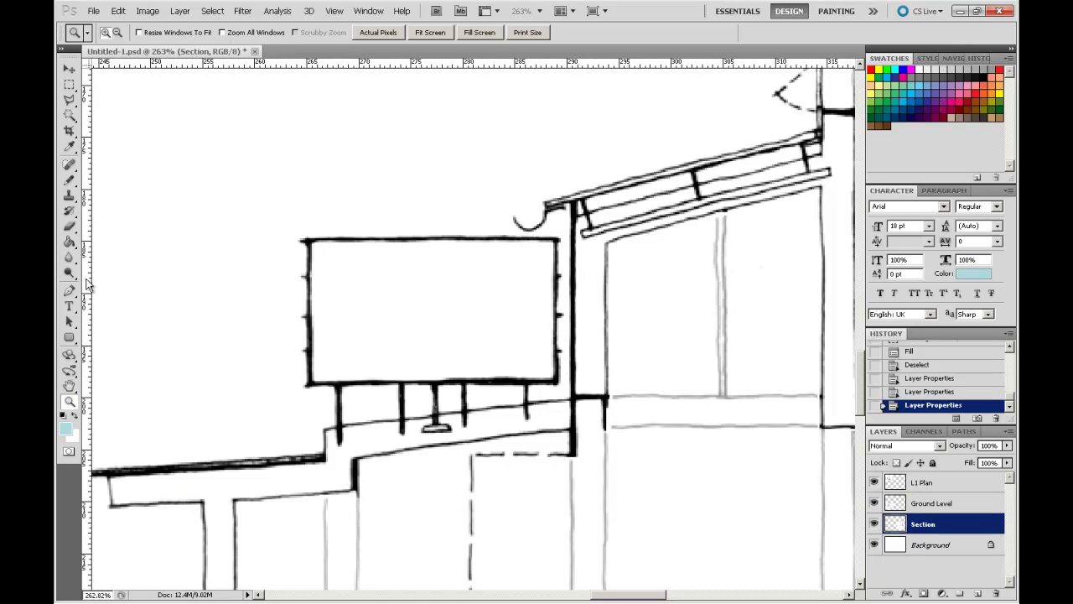
pyautogui.click(69, 242)
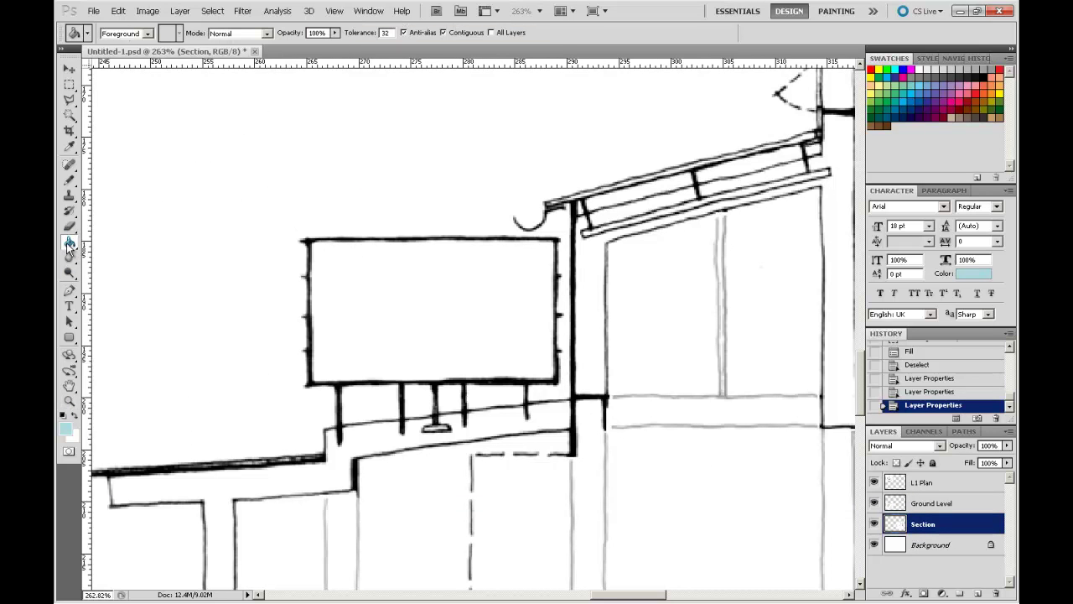
pyautogui.click(364, 289)
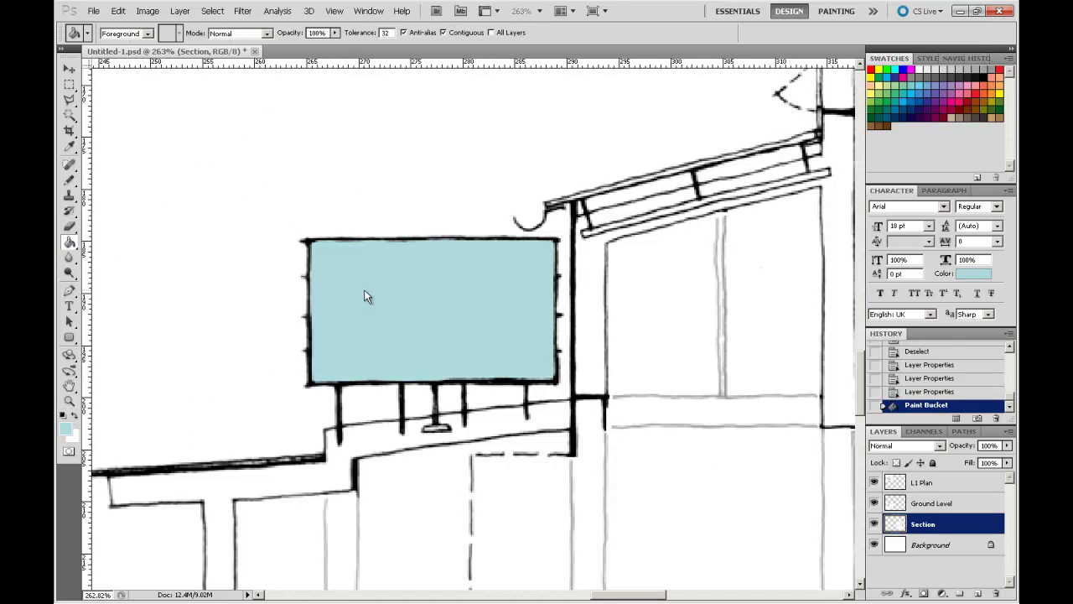
# Browse the PANTONE solid coated library, then return to the picker with 6dc7d8 as the new colour.
pyautogui.click(67, 432)
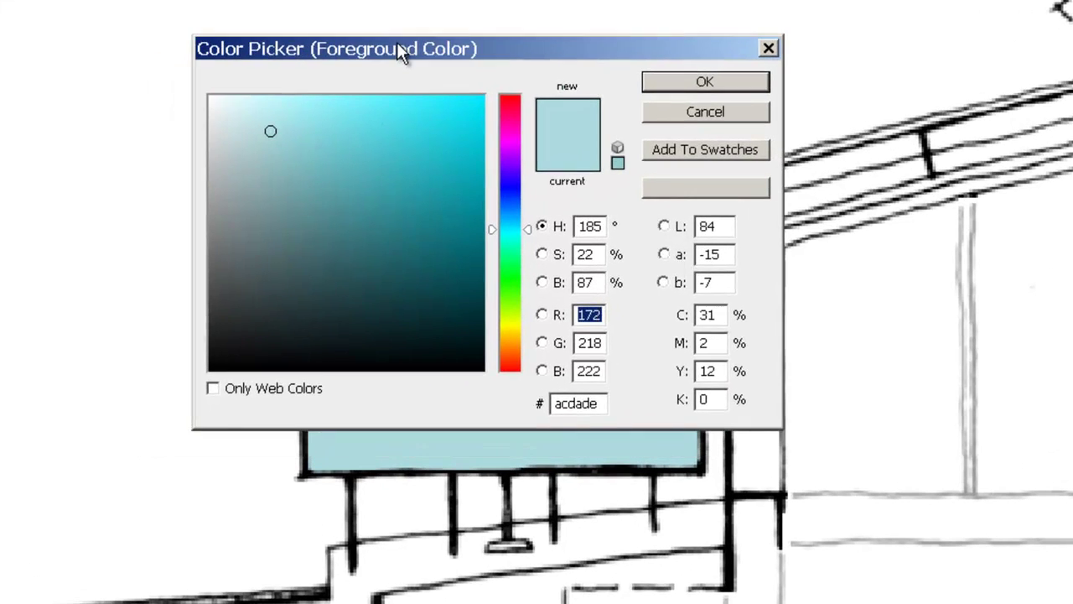
pyautogui.moveTo(398, 44); pyautogui.dragTo(398, 37)
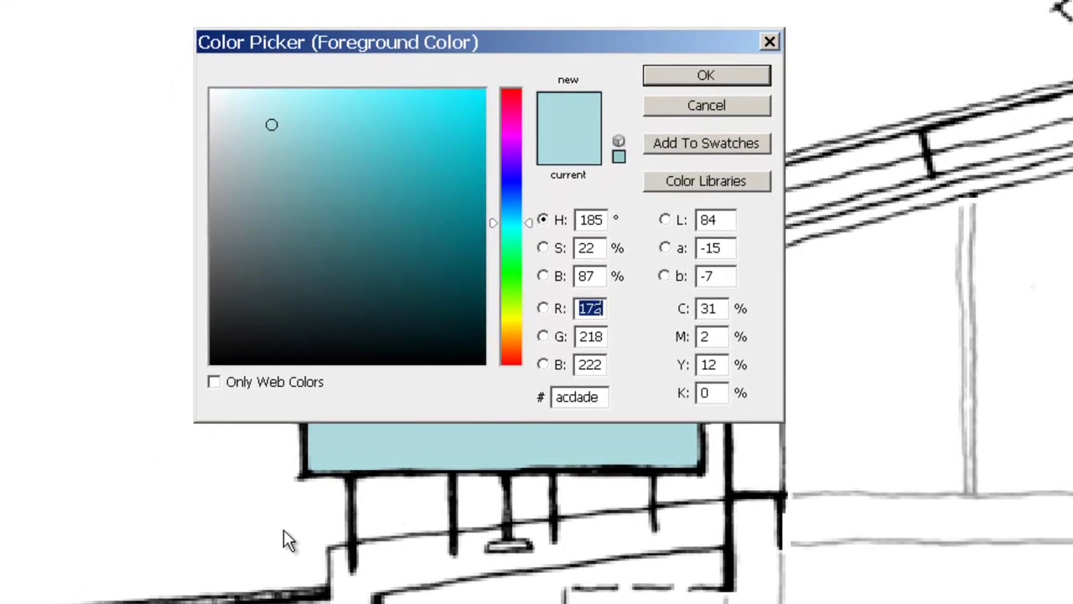
pyautogui.click(737, 180)
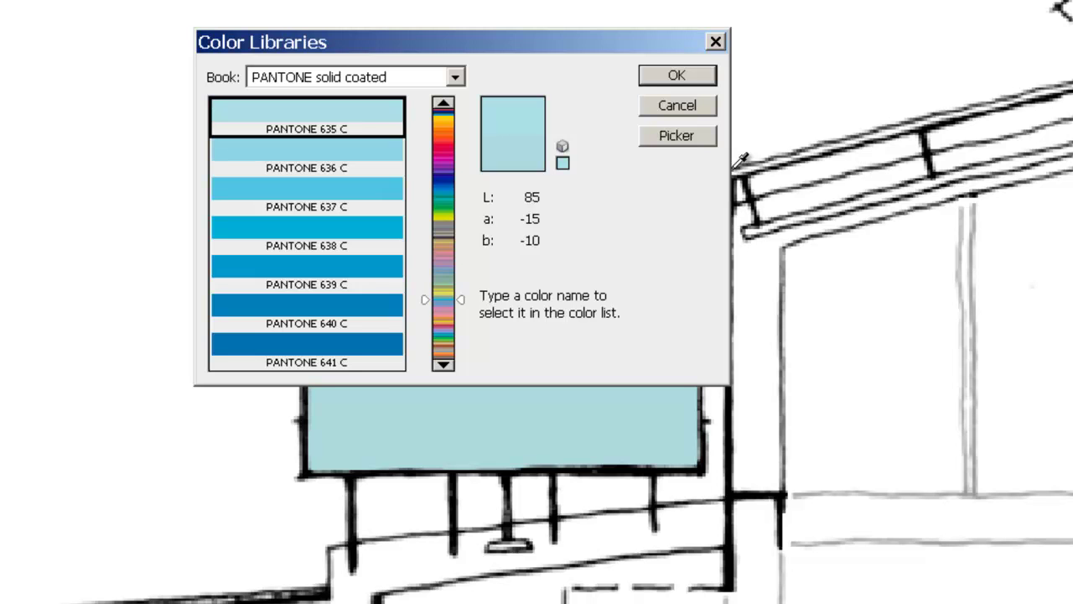
pyautogui.moveTo(627, 41); pyautogui.dragTo(679, 156)
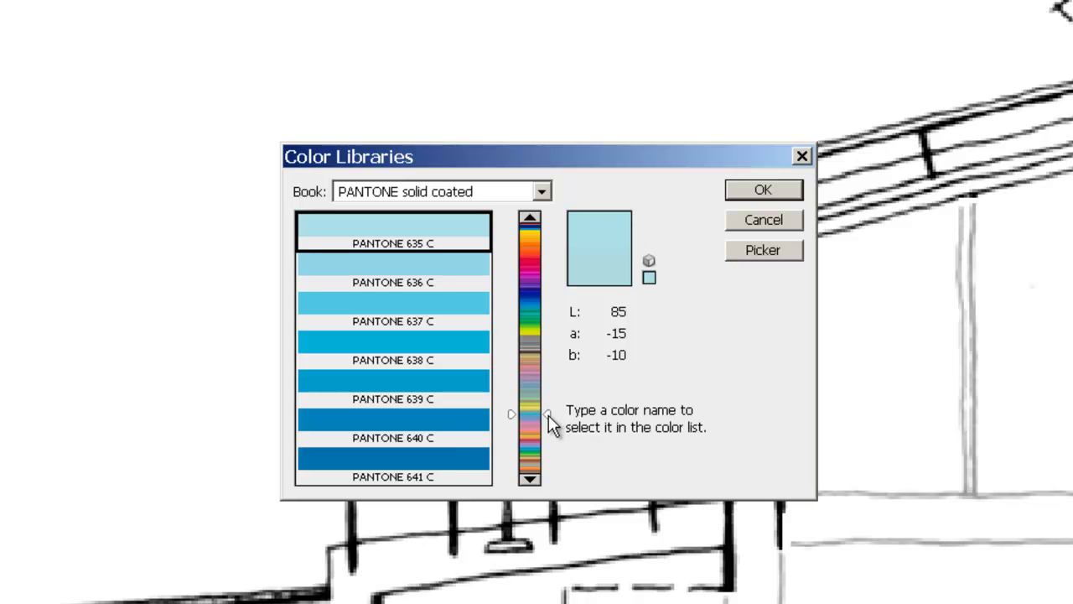
pyautogui.moveTo(549, 415); pyautogui.dragTo(548, 367)
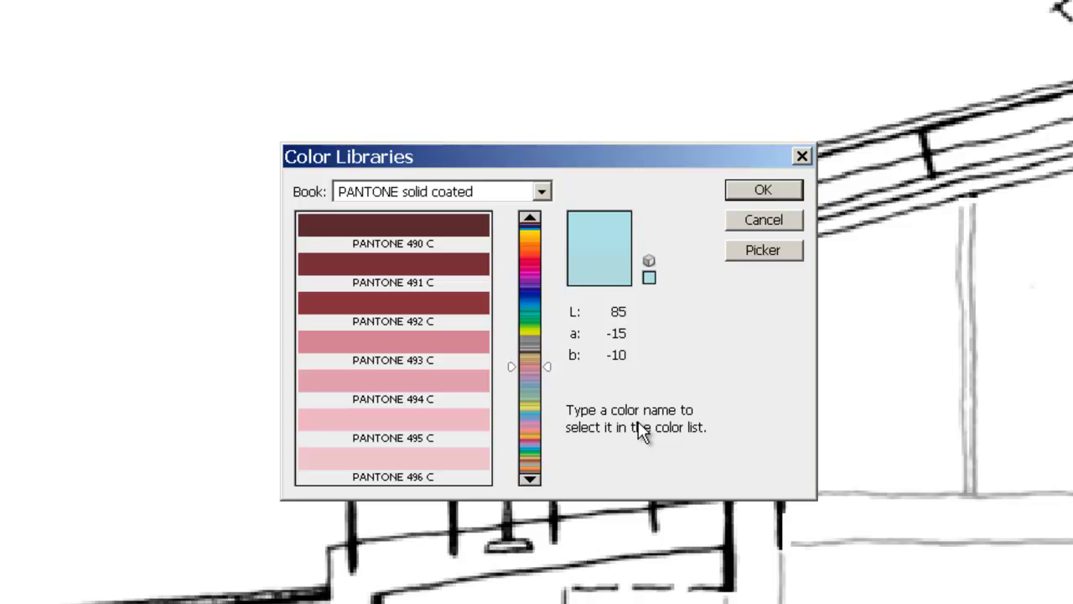
pyautogui.click(770, 249)
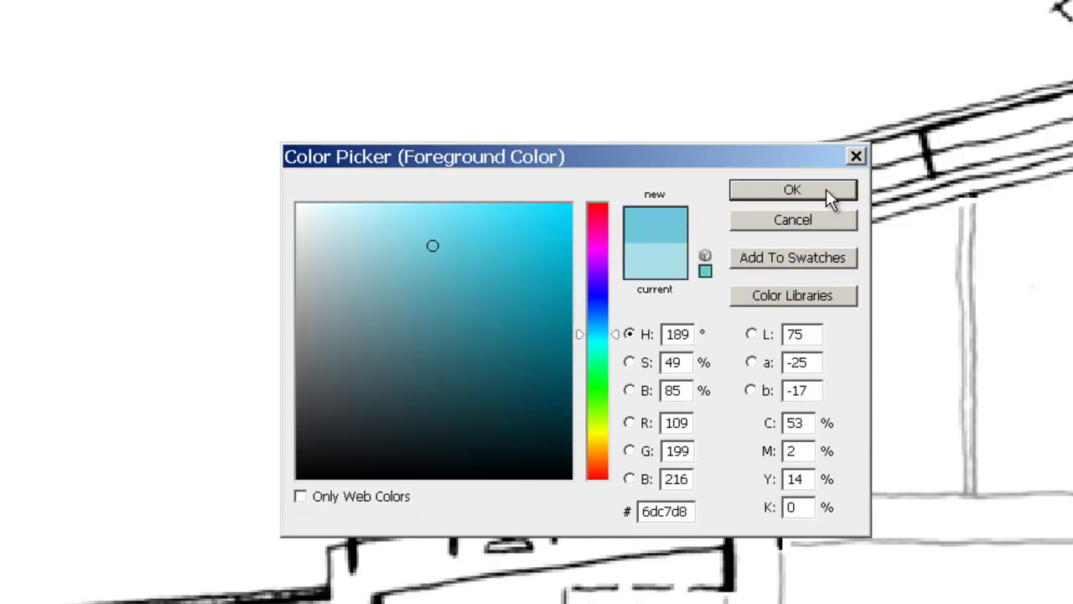
# Accept 6dc7d8, then try green, blue and purple swatches before settling on pink.
pyautogui.click(792, 191)
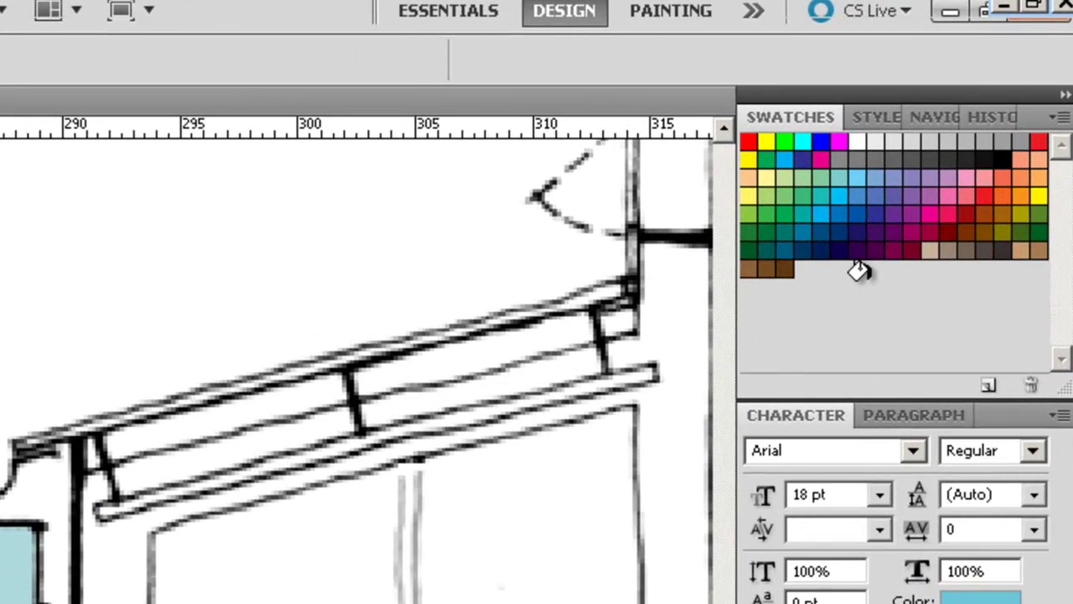
pyautogui.click(819, 178)
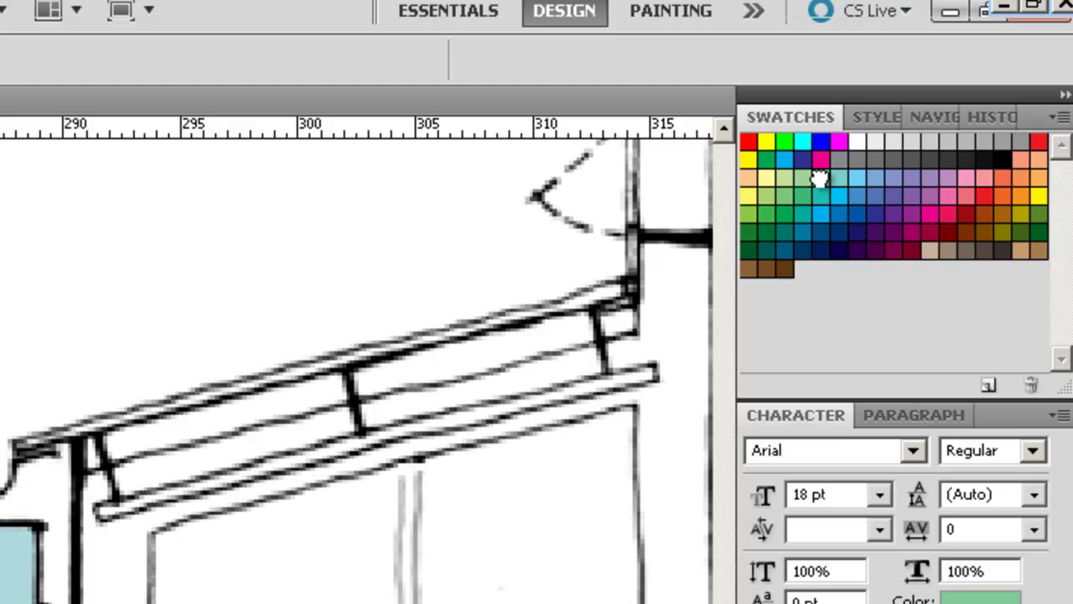
pyautogui.click(865, 198)
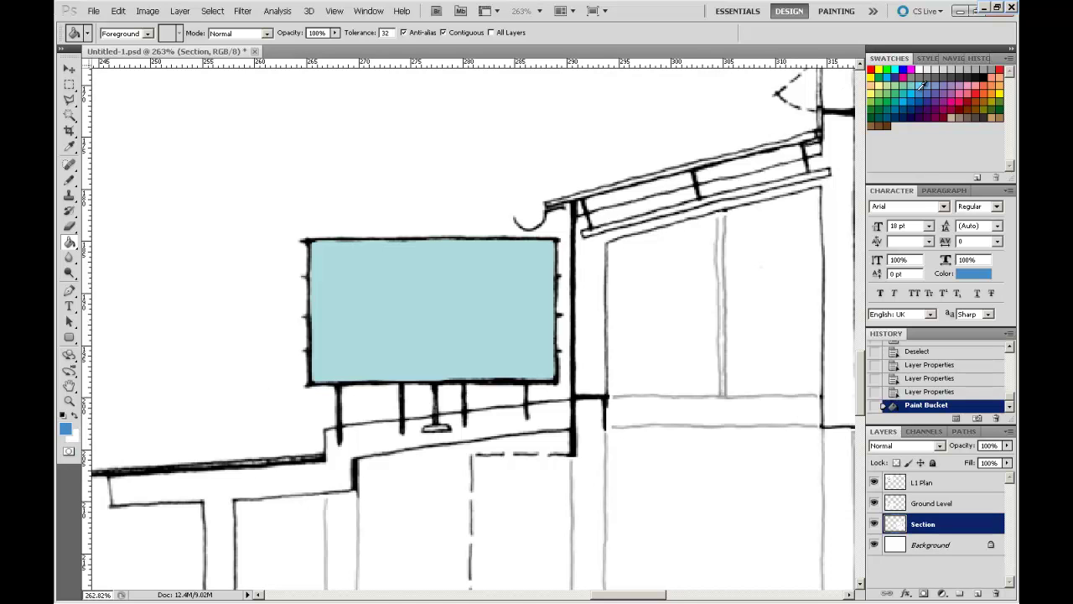
pyautogui.click(956, 87)
pyautogui.click(965, 89)
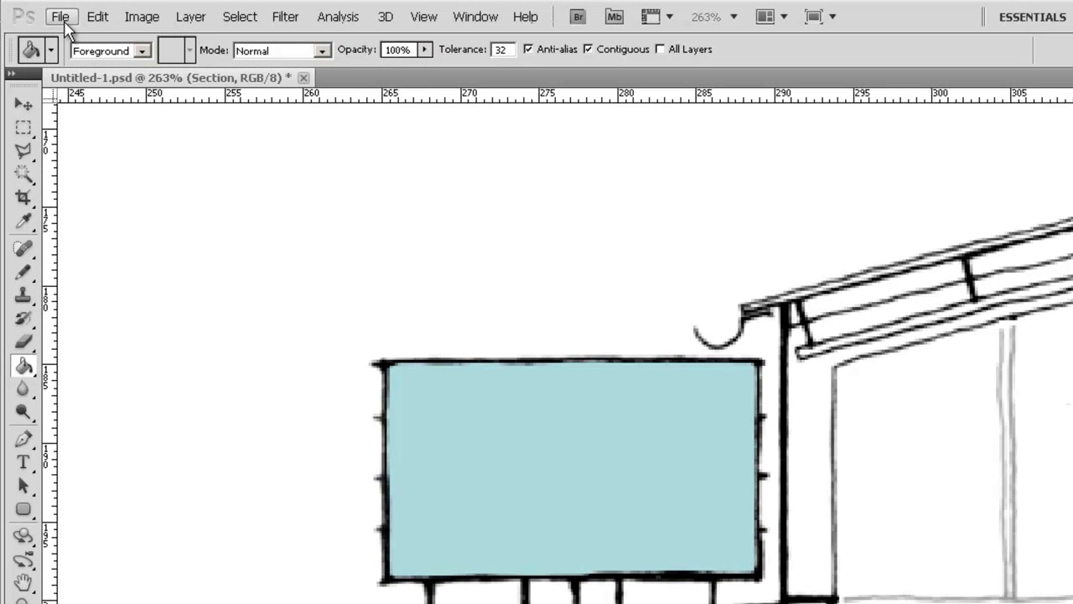
# Open 'Tree for colour picker.jpg' from the File > Open dialog as a second document.
pyautogui.click(62, 19)
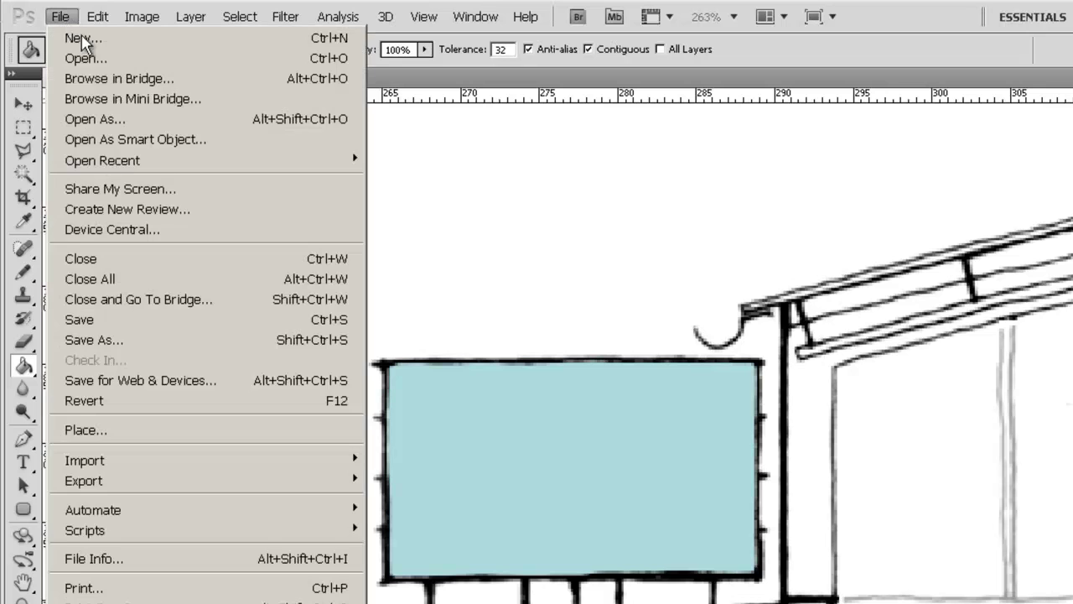
pyautogui.click(92, 61)
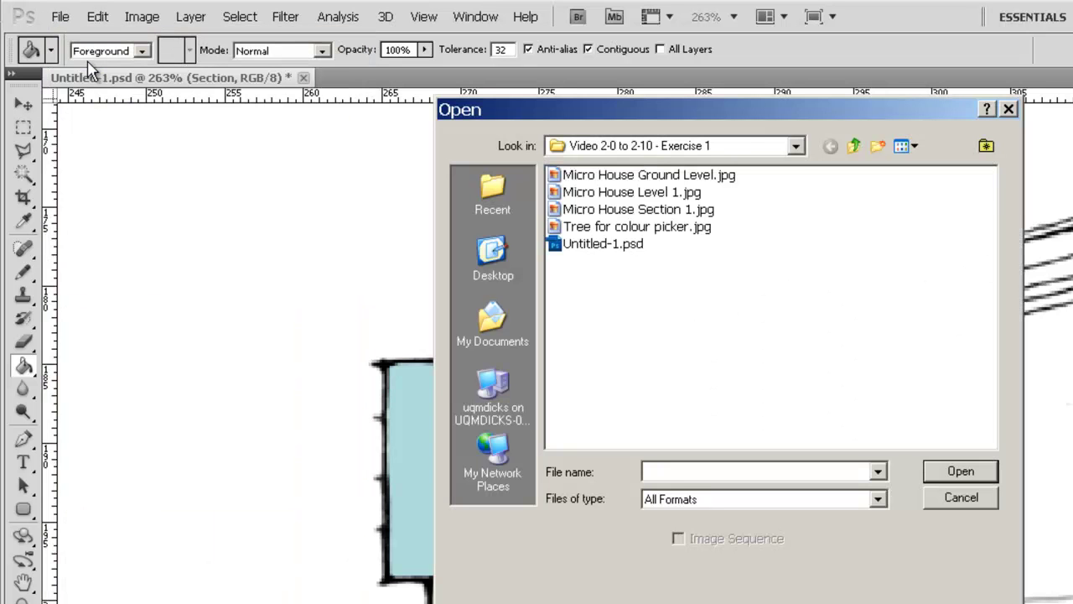
pyautogui.moveTo(726, 110); pyautogui.dragTo(570, 147)
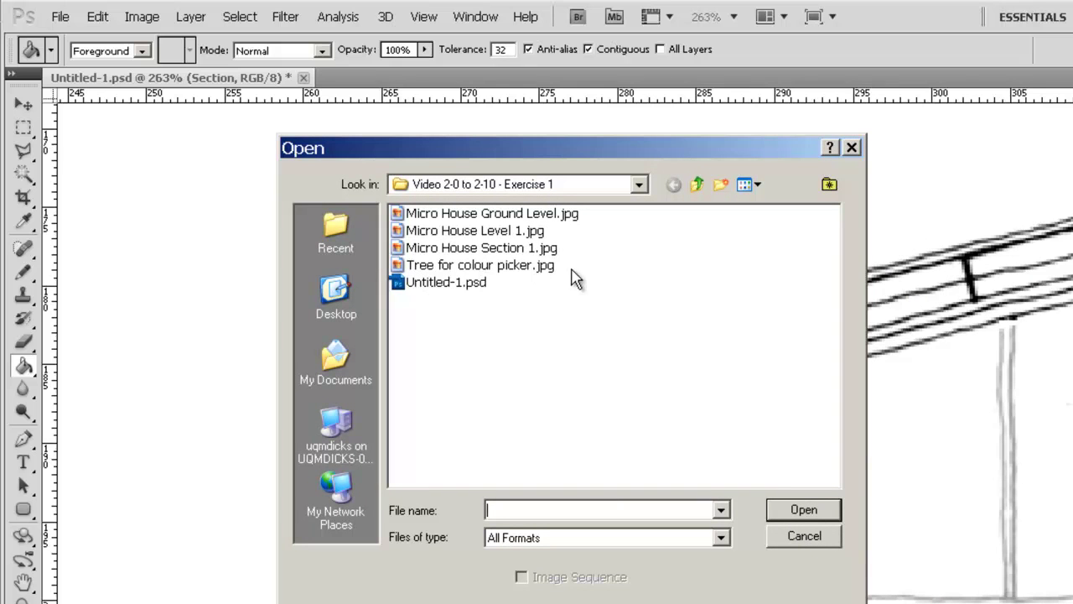
pyautogui.doubleClick(480, 265)
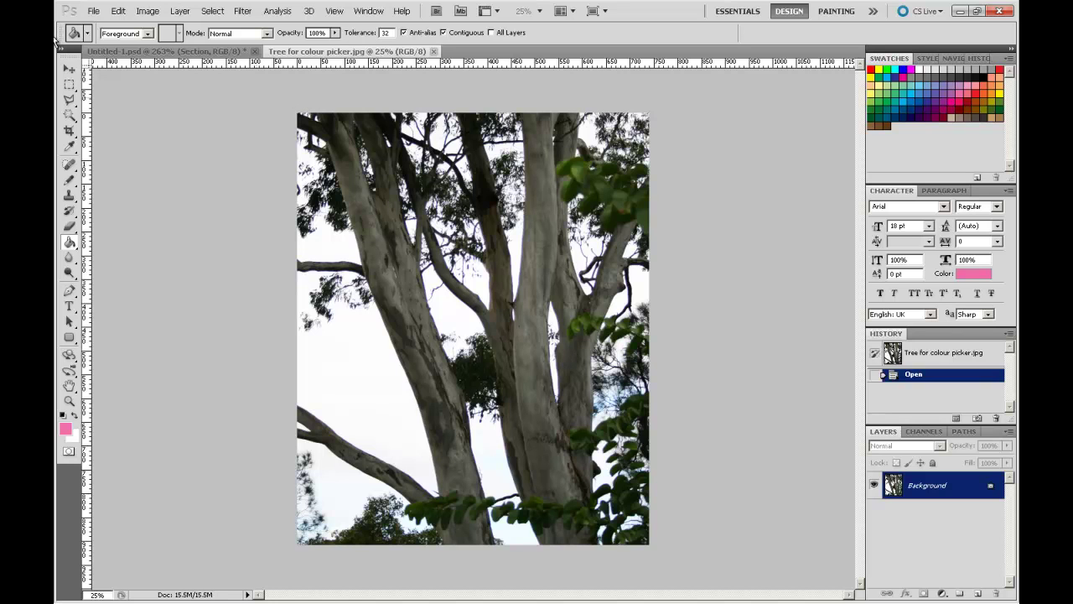
pyautogui.click(168, 52)
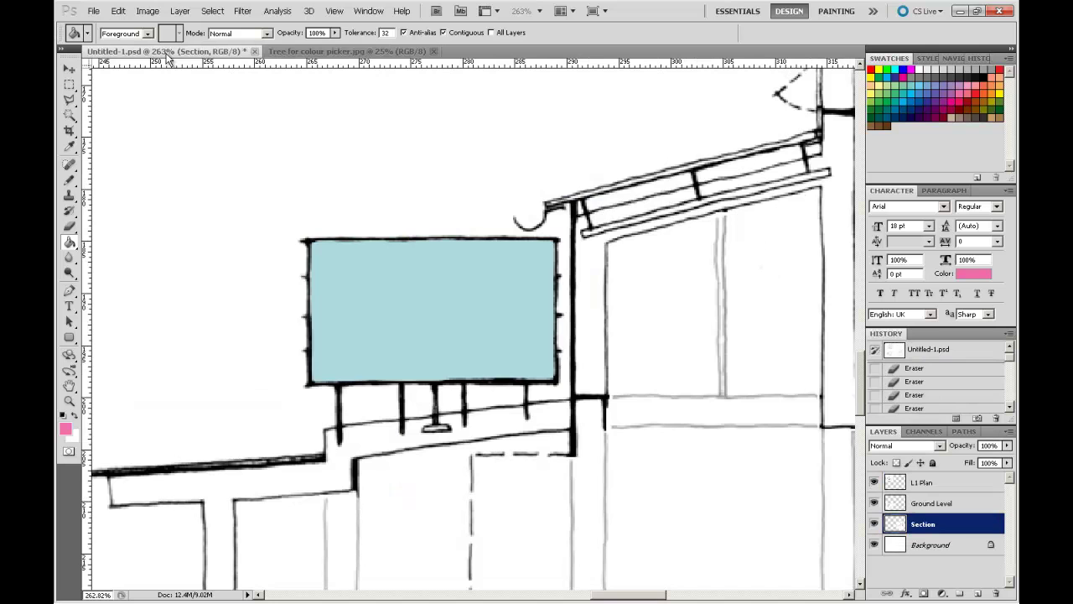
pyautogui.press('z')
pyautogui.hotkey('ctrl', '0')
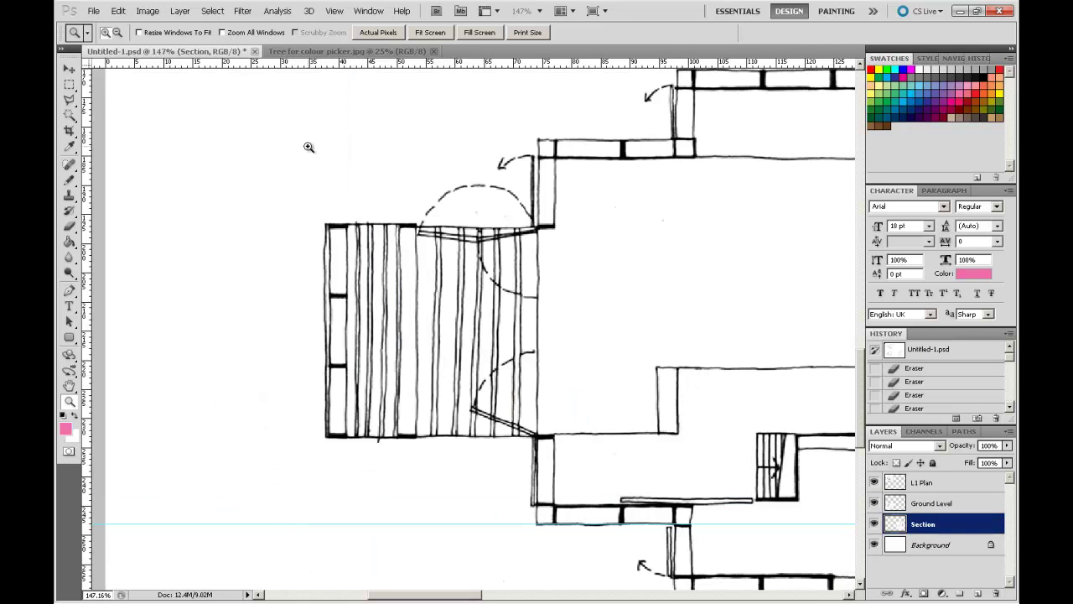
pyautogui.moveTo(266, 146); pyautogui.dragTo(599, 491)
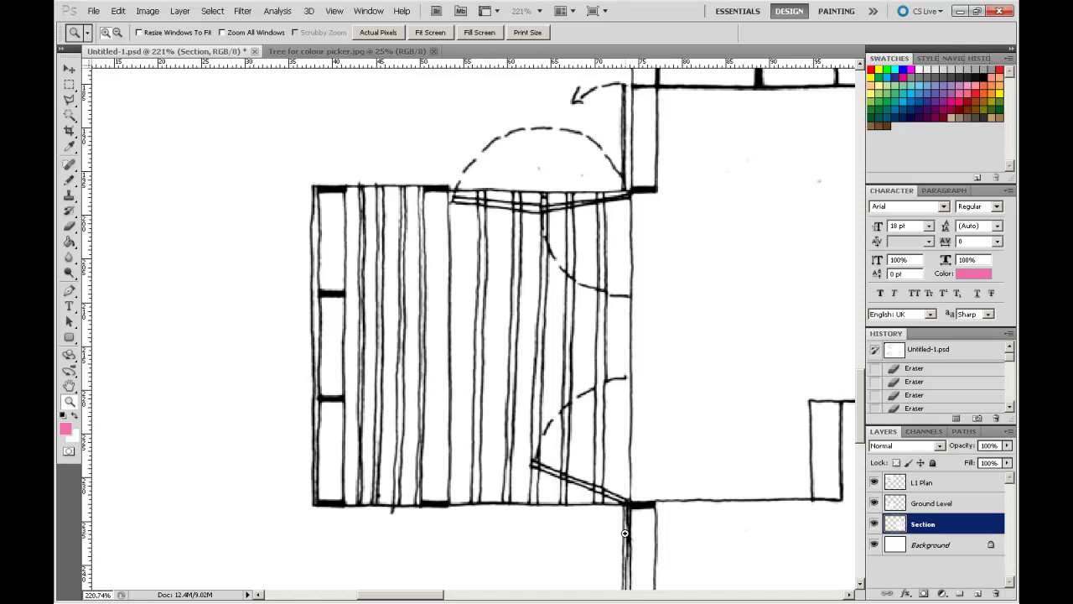
pyautogui.click(330, 52)
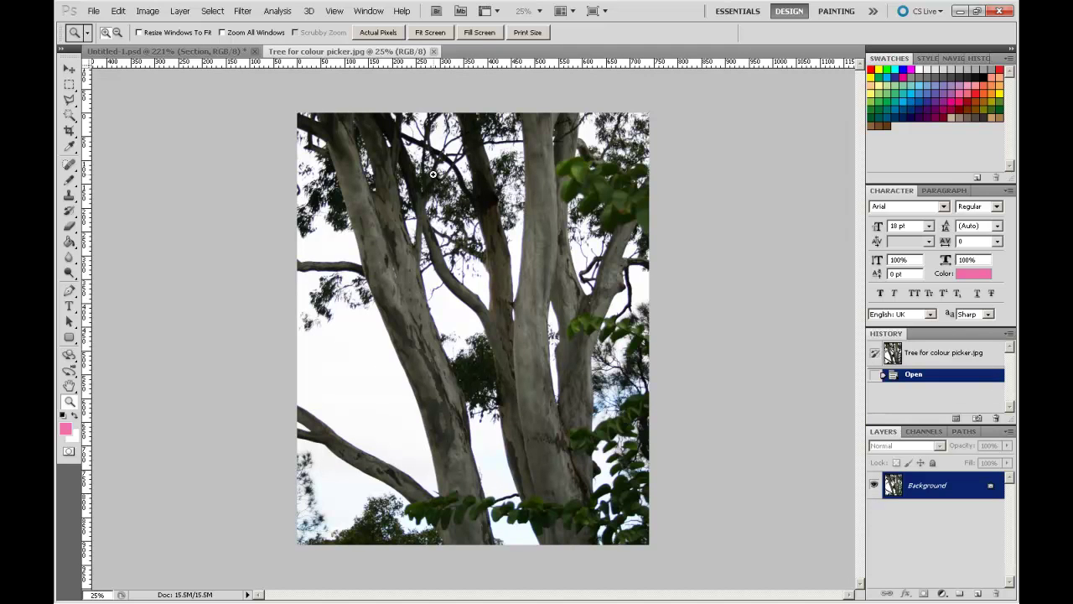
# Zoom into the trunks and take a grey with the Eyedropper on Point Sample, then set Sample Size to 11 by 11 Average.
pyautogui.moveTo(444, 180); pyautogui.dragTo(628, 338)
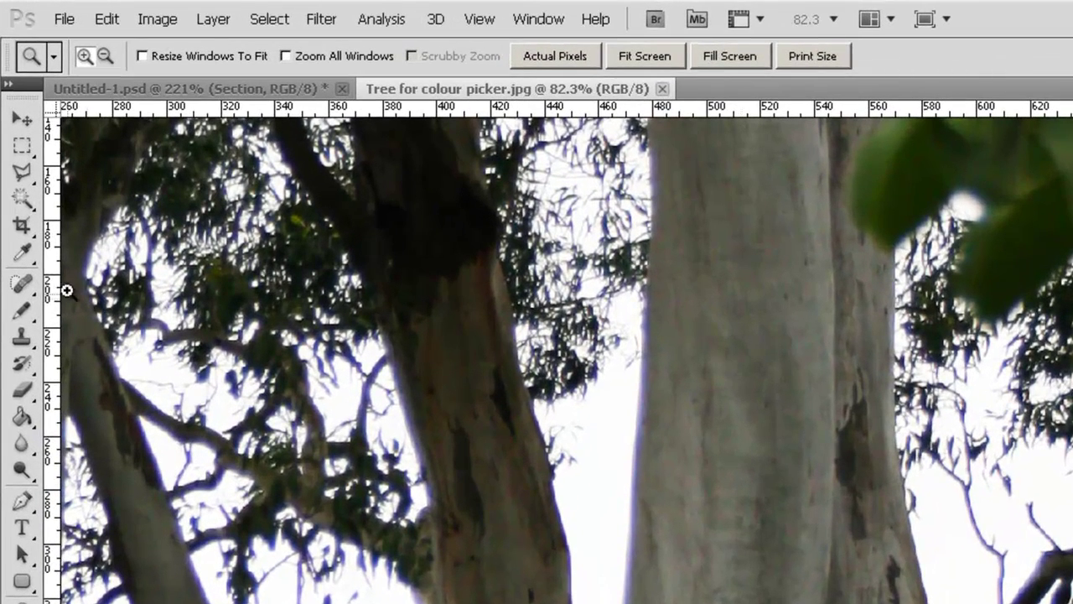
pyautogui.click(19, 255)
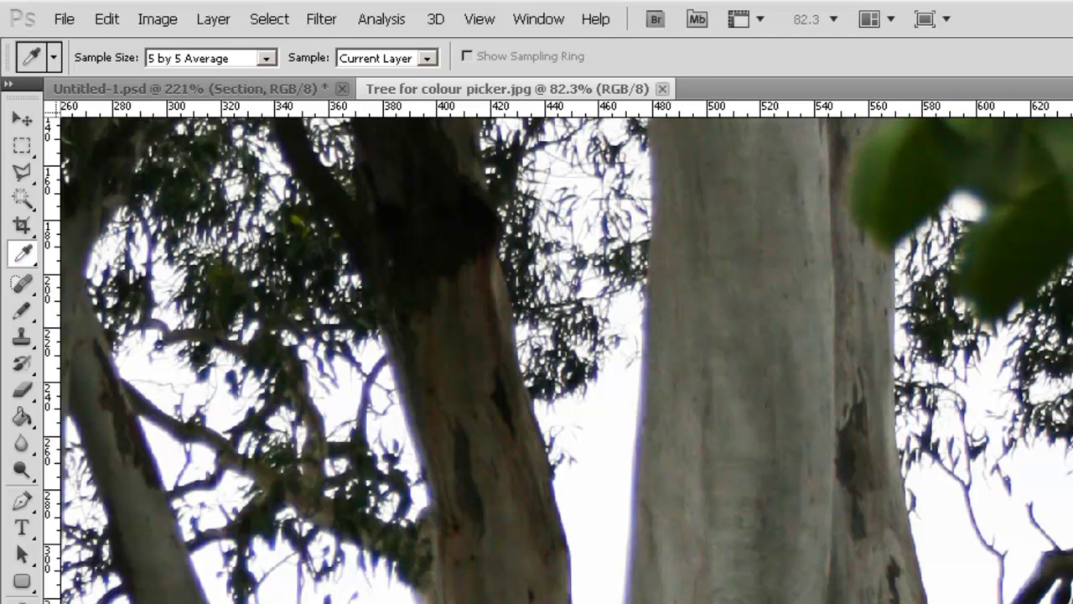
pyautogui.click(266, 58)
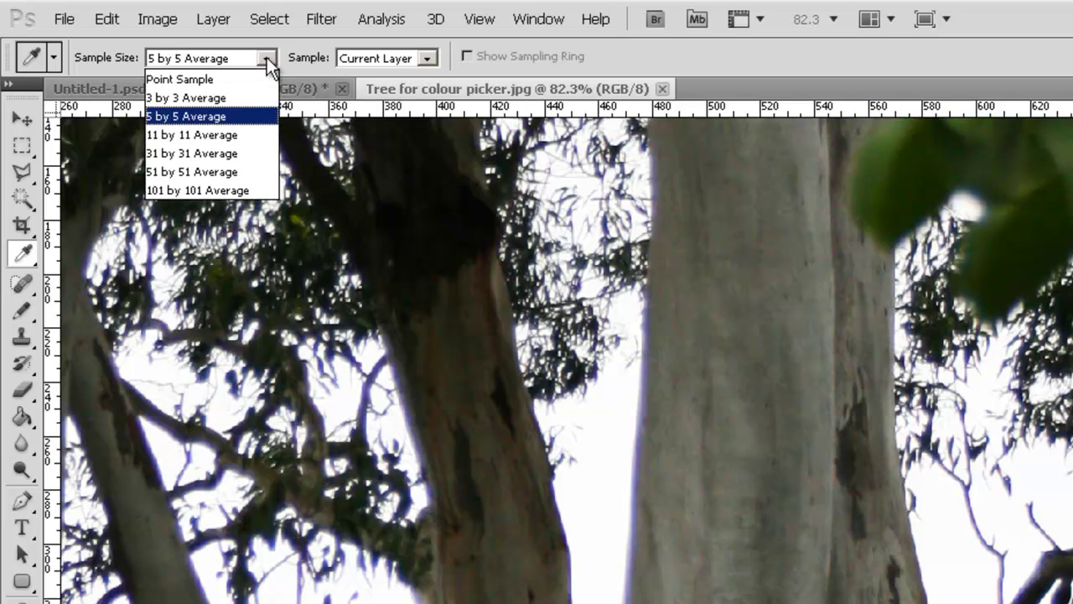
pyautogui.click(266, 76)
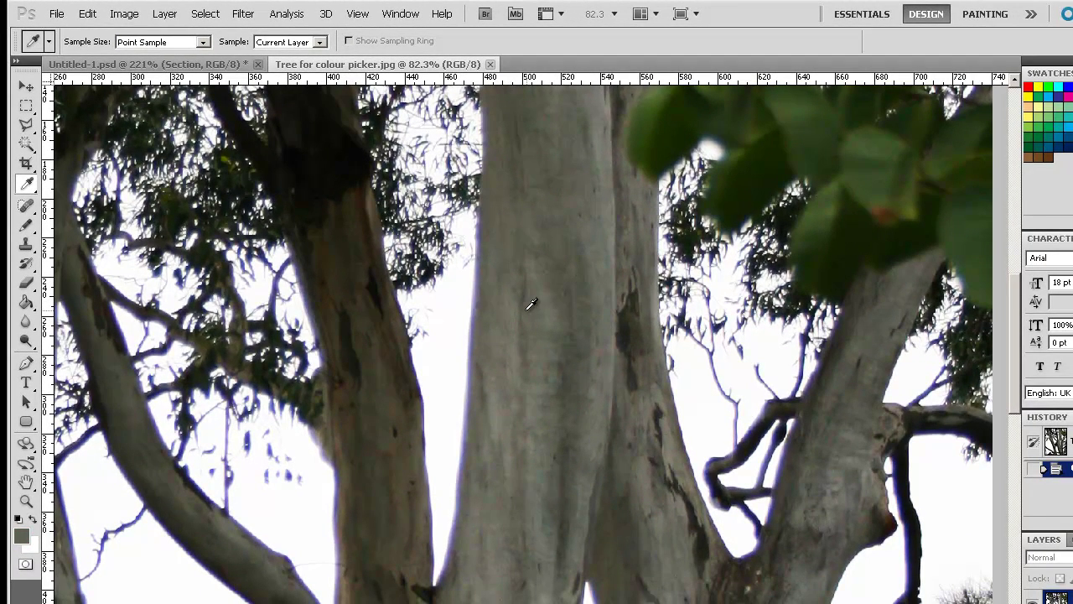
pyautogui.click(523, 309)
pyautogui.click(538, 307)
pyautogui.click(520, 309)
pyautogui.click(202, 42)
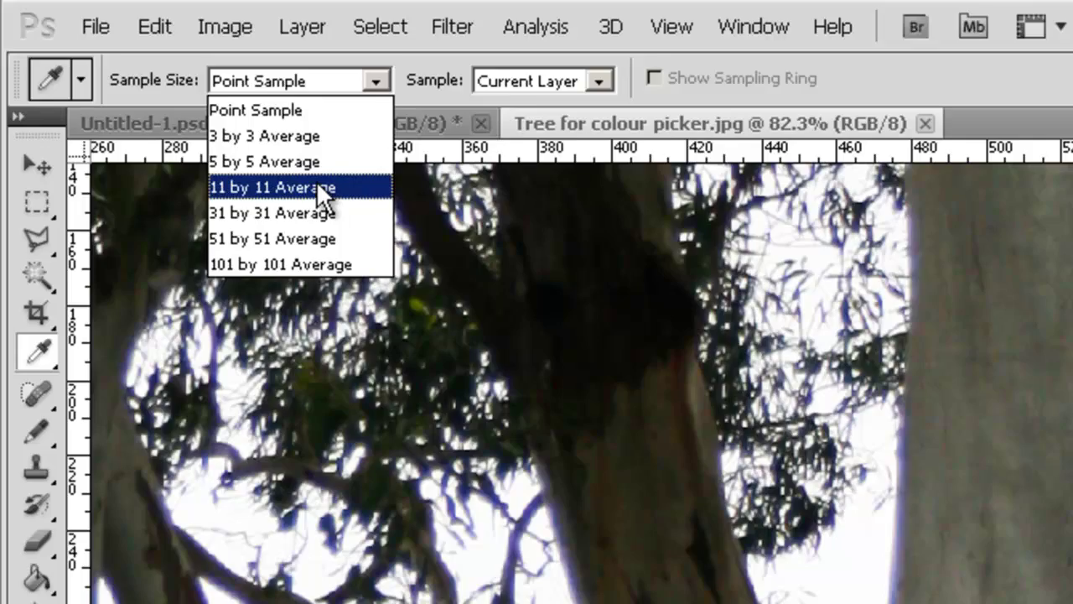
pyautogui.click(316, 181)
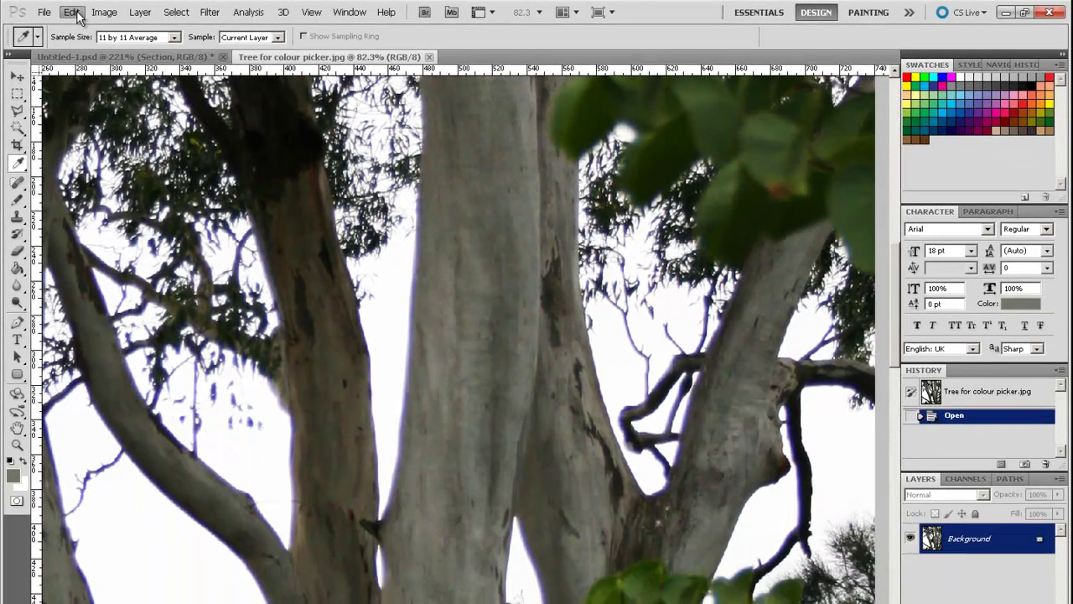
# Tick Enable OpenGL Drawing in the Performance preferences and confirm with OK.
pyautogui.click(131, 23)
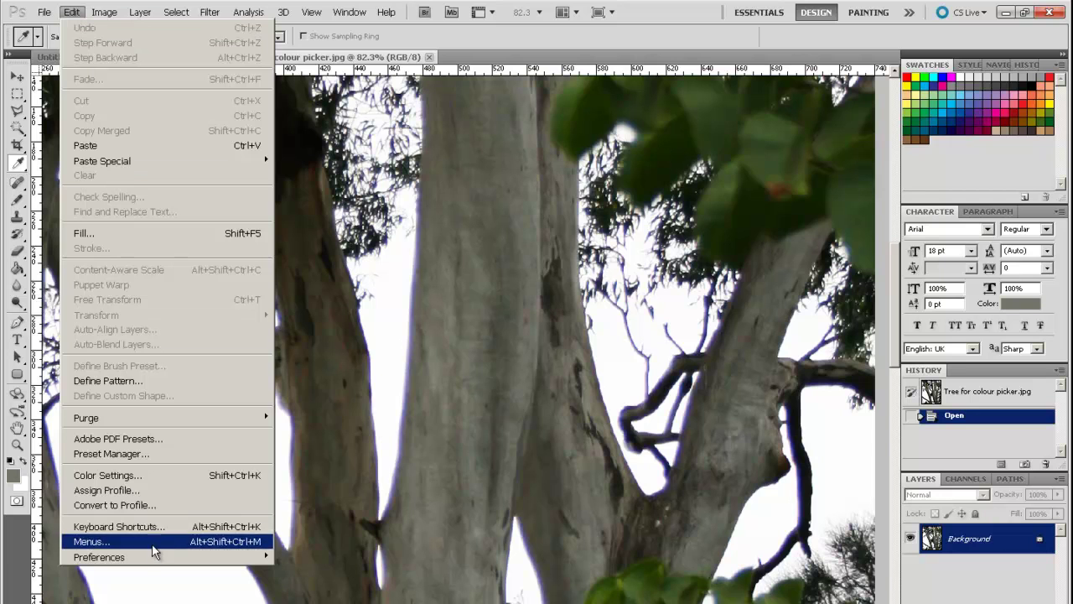
pyautogui.moveTo(154, 564)
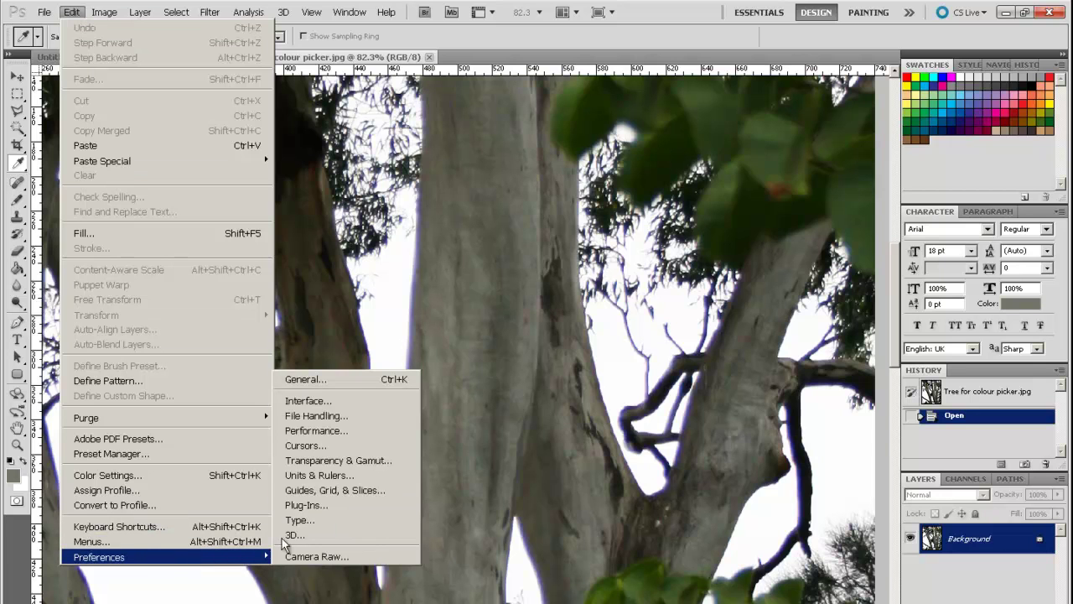
pyautogui.click(324, 383)
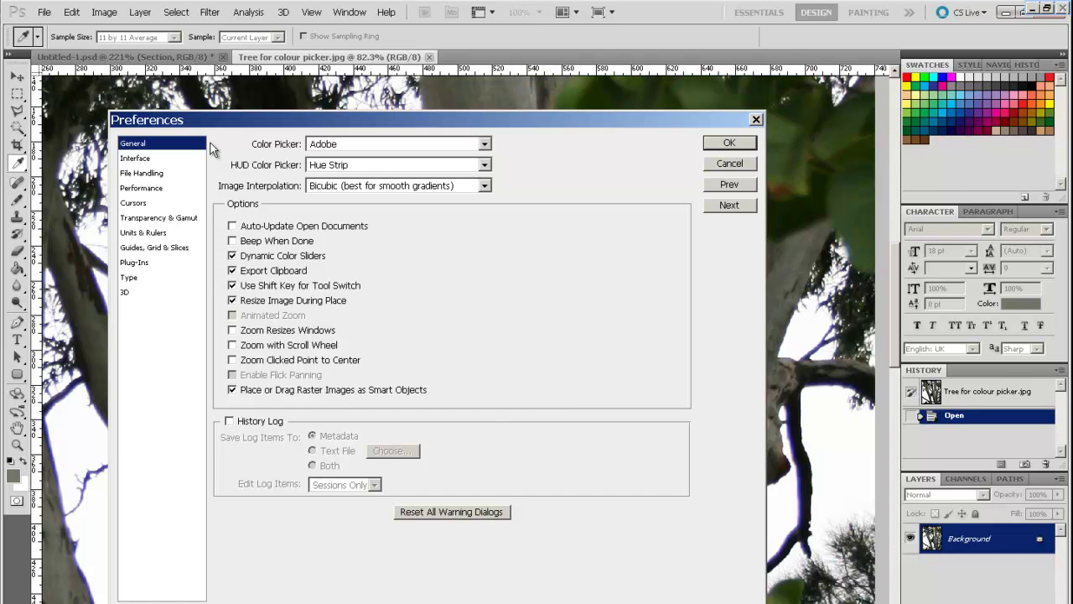
pyautogui.click(150, 190)
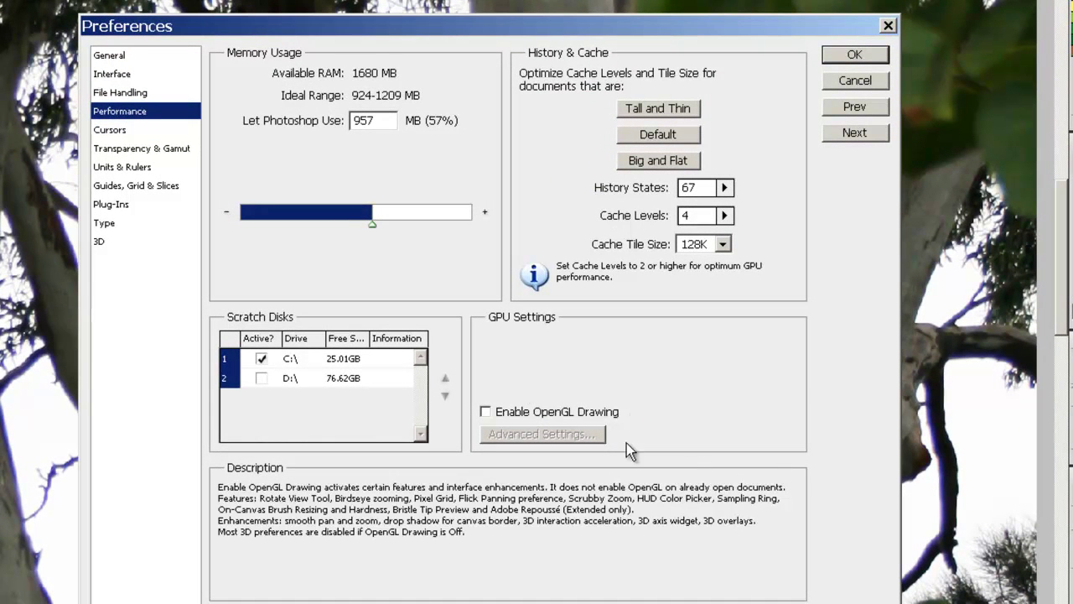
pyautogui.click(489, 415)
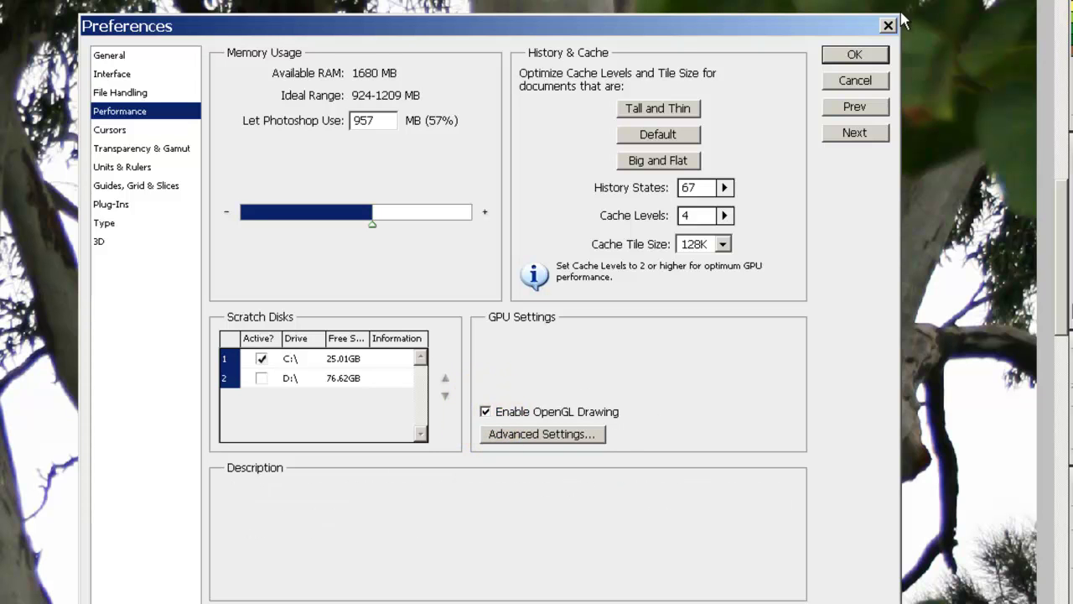
pyautogui.click(866, 60)
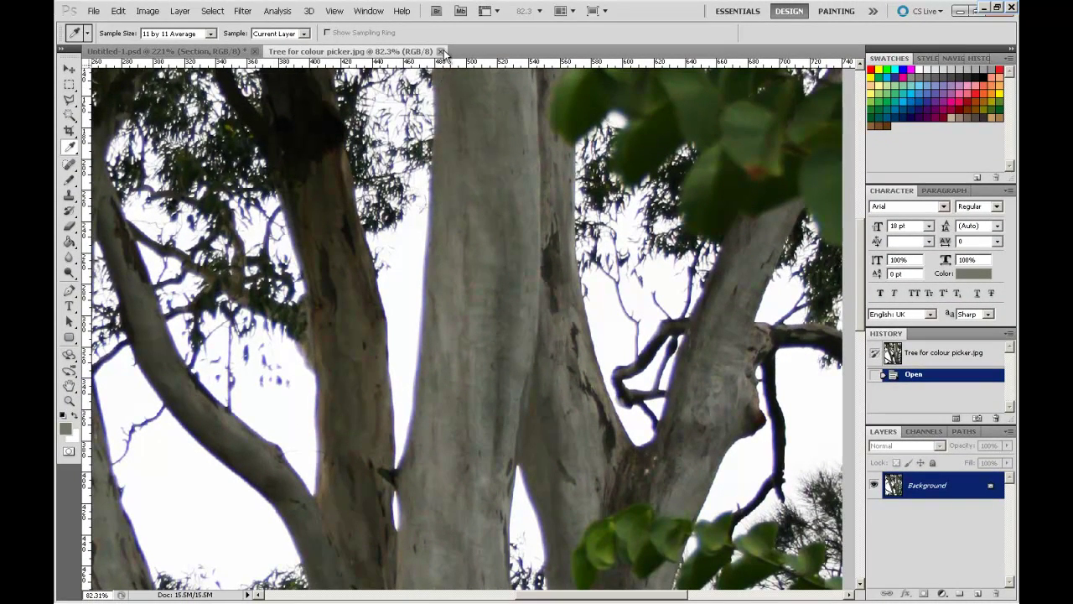
# Close the tree photo and reopen it from File > Open Recent.
pyautogui.click(440, 51)
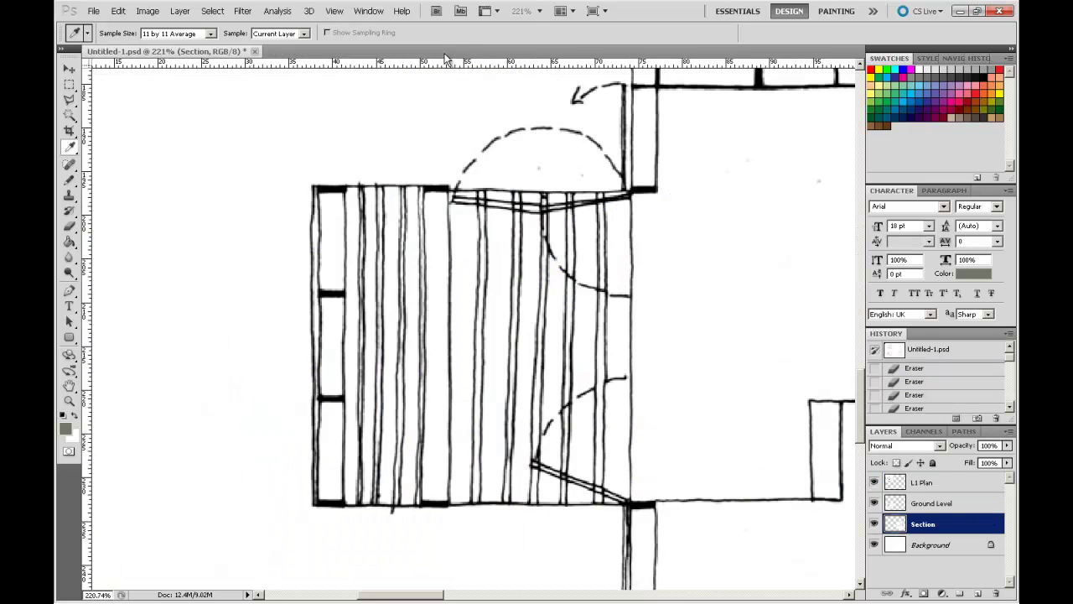
pyautogui.click(94, 12)
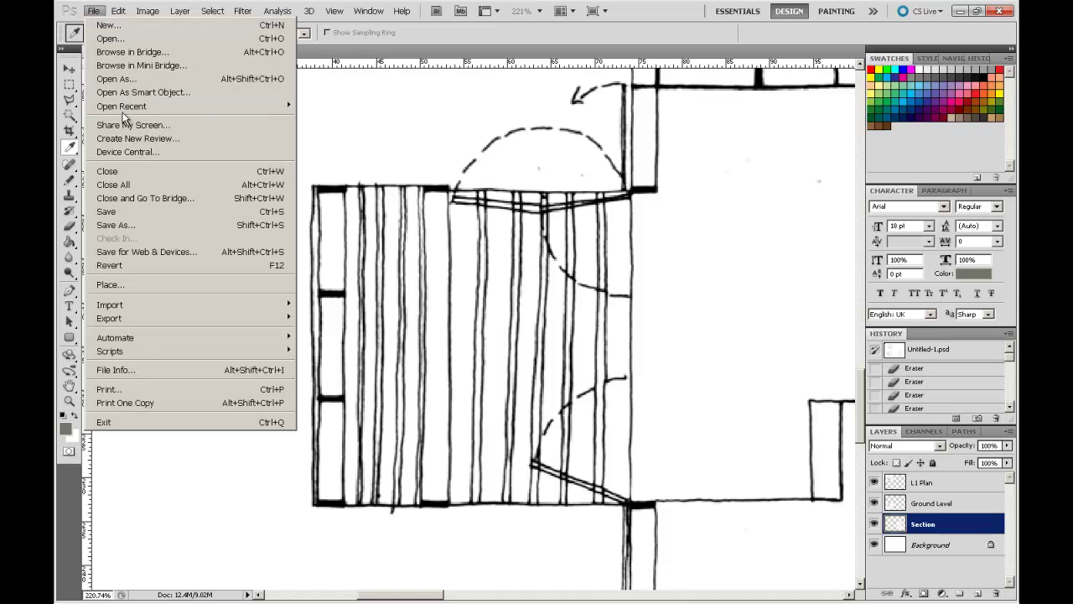
pyautogui.moveTo(127, 113)
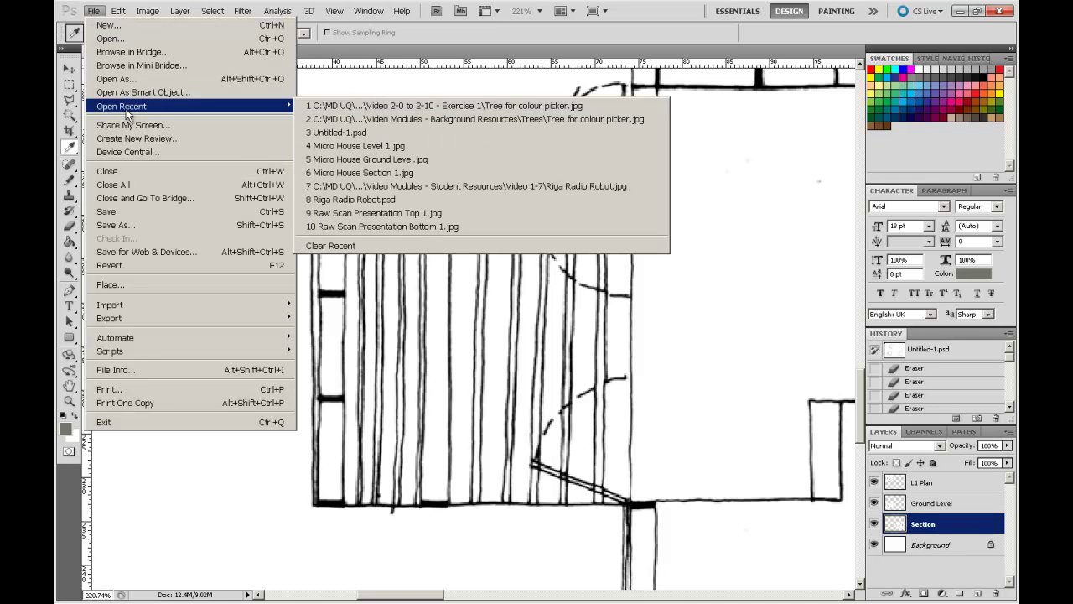
pyautogui.click(339, 107)
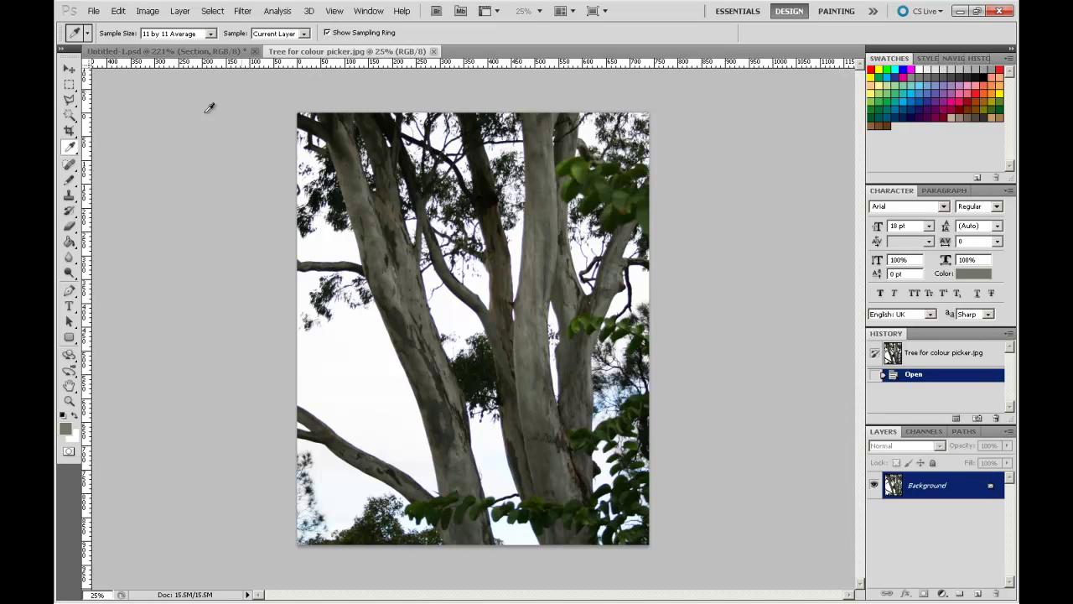
# Zoom in on the tree trunks and select the Eyedropper tool.
pyautogui.click(69, 401)
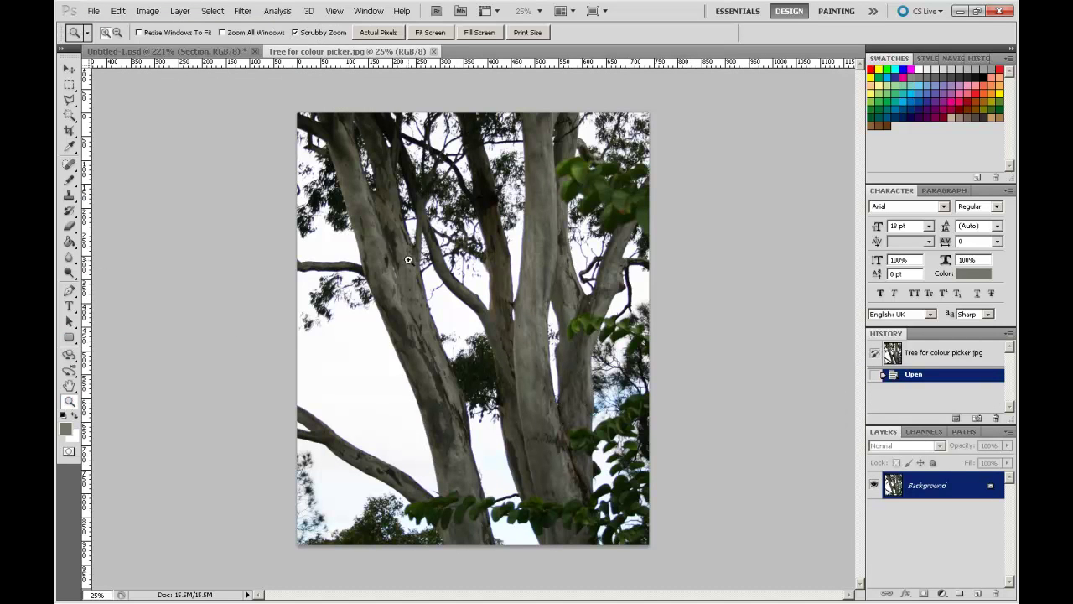
pyautogui.moveTo(450, 210); pyautogui.dragTo(586, 343)
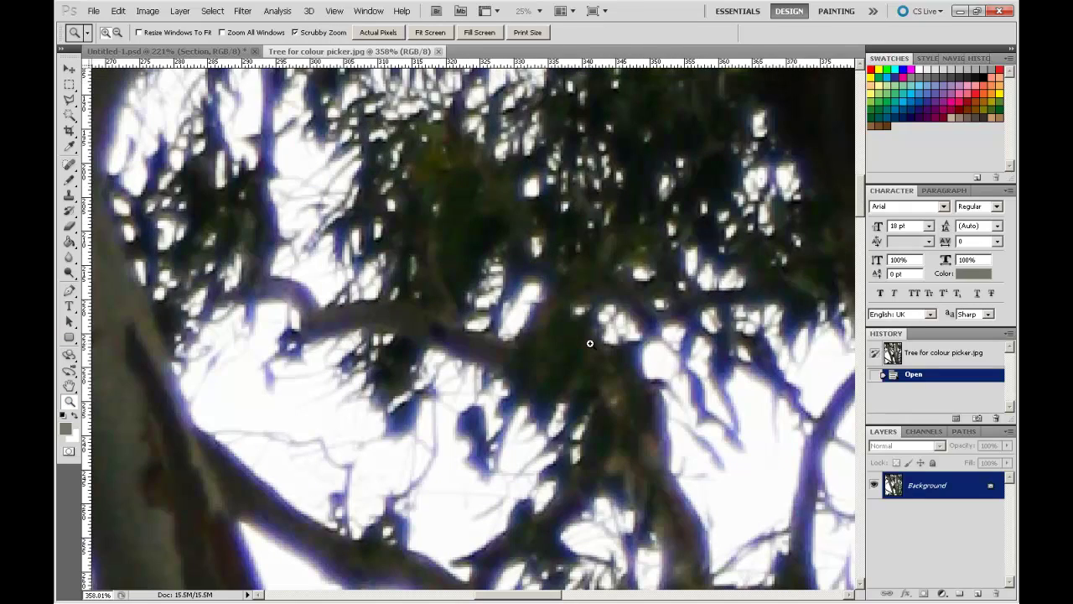
pyautogui.keyDown('alt'); pyautogui.click(591, 347); pyautogui.keyUp('alt')
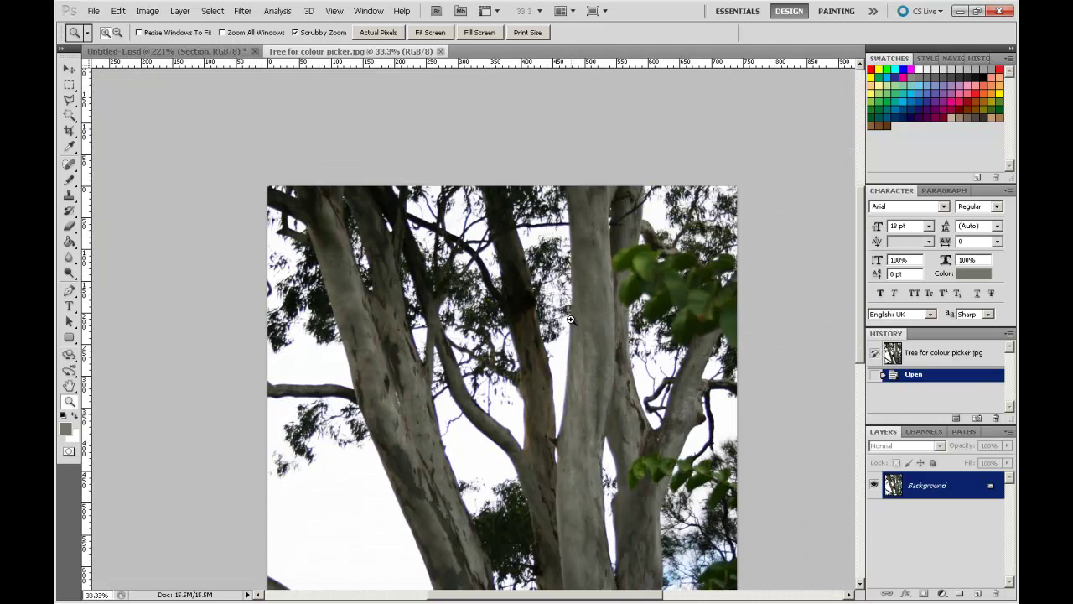
pyautogui.moveTo(554, 299); pyautogui.dragTo(591, 338)
pyautogui.moveTo(635, 366); pyautogui.dragTo(658, 477)
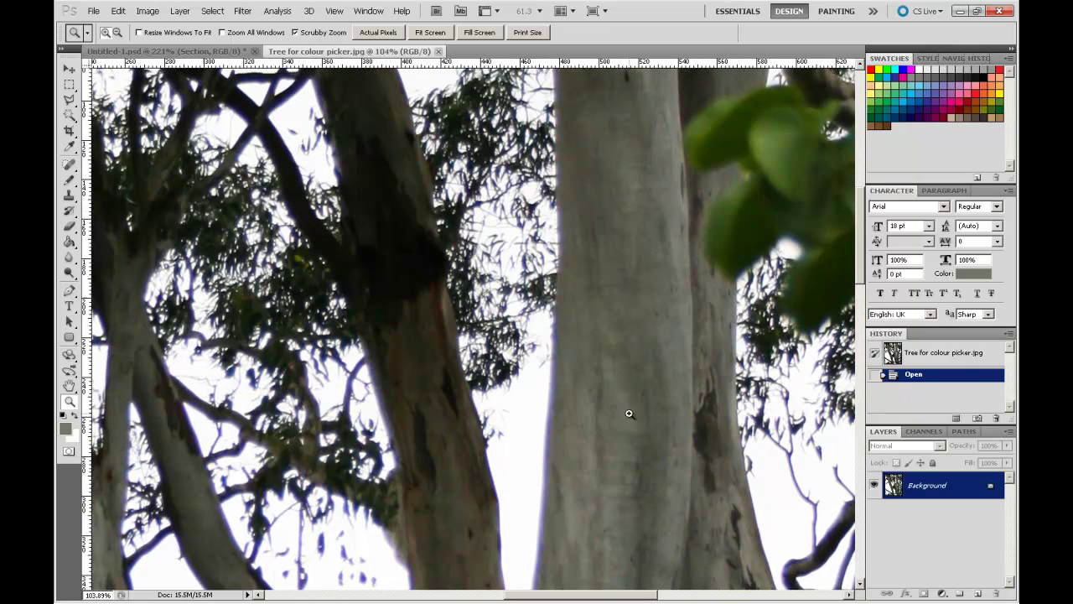
pyautogui.click(72, 148)
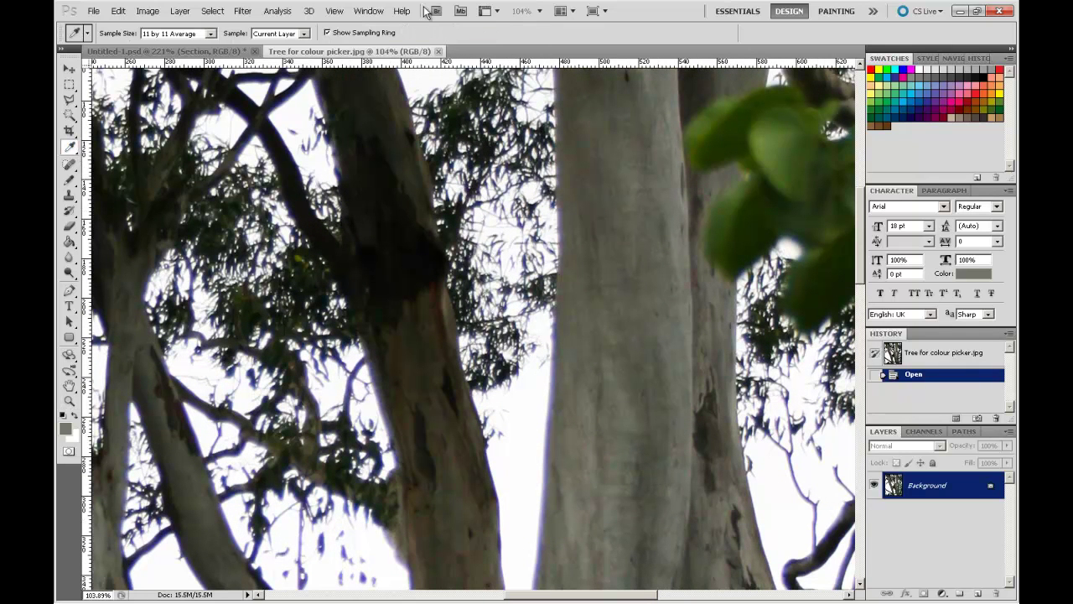
# Sample the trunk's grey as the foreground colour and switch back to Untitled-1.psd.
pyautogui.moveTo(605, 318); pyautogui.dragTo(604, 372)
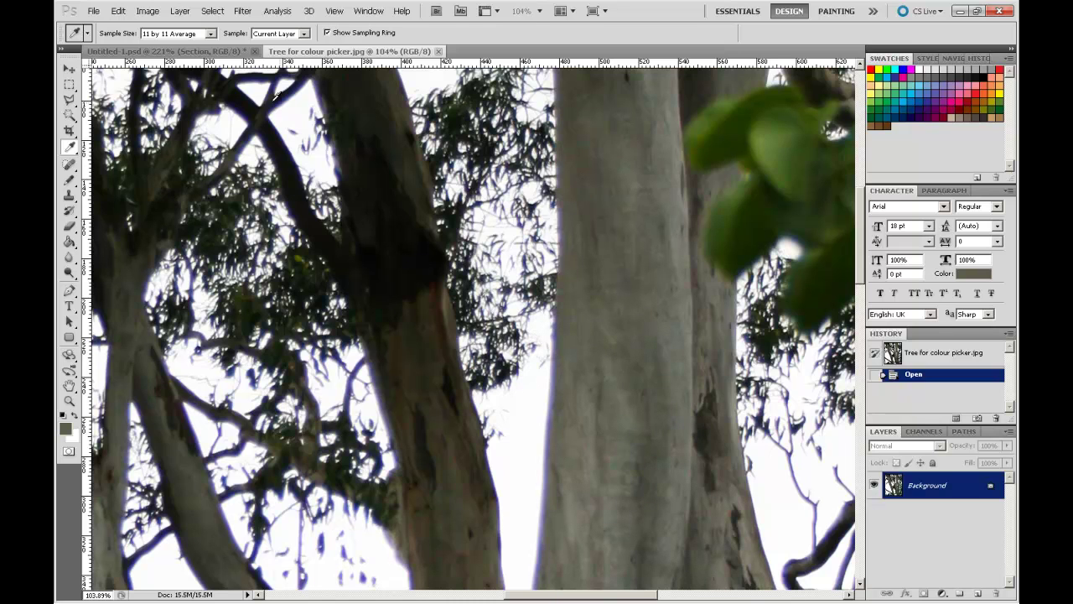
pyautogui.click(203, 50)
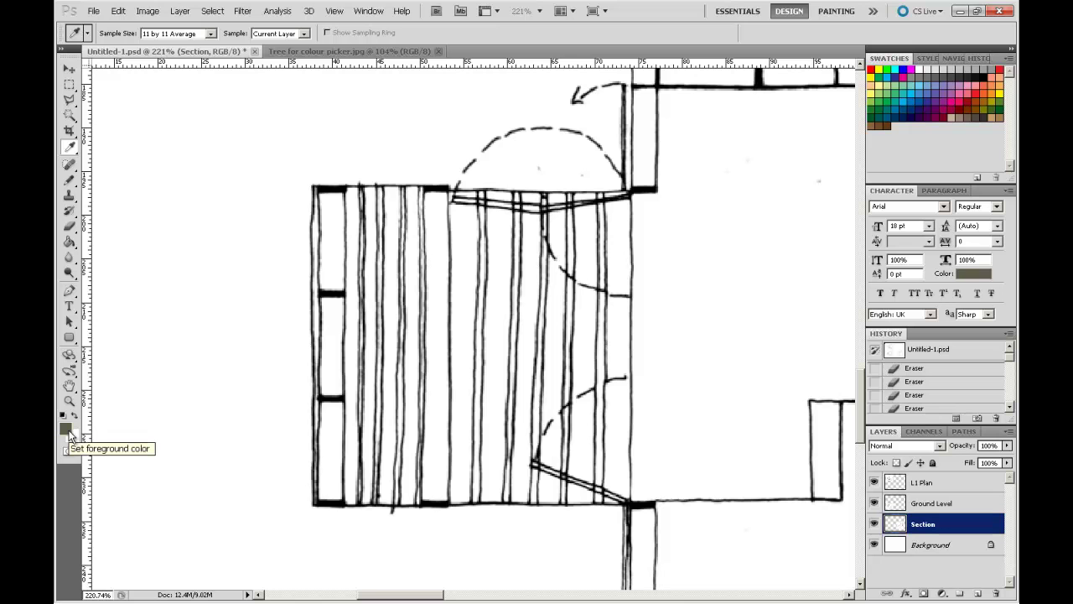
pyautogui.click(298, 57)
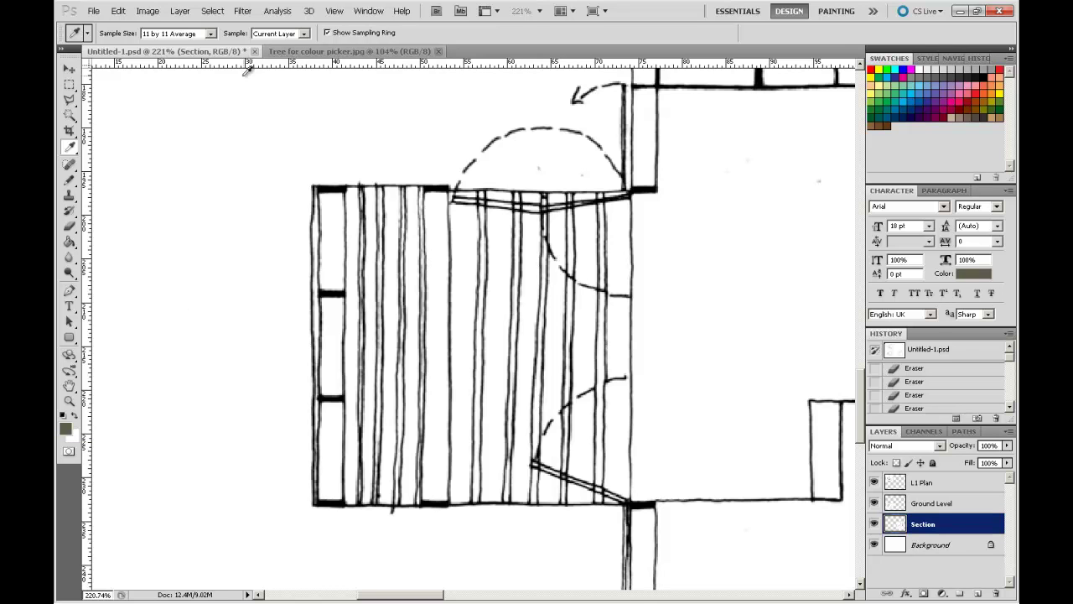
pyautogui.click(225, 53)
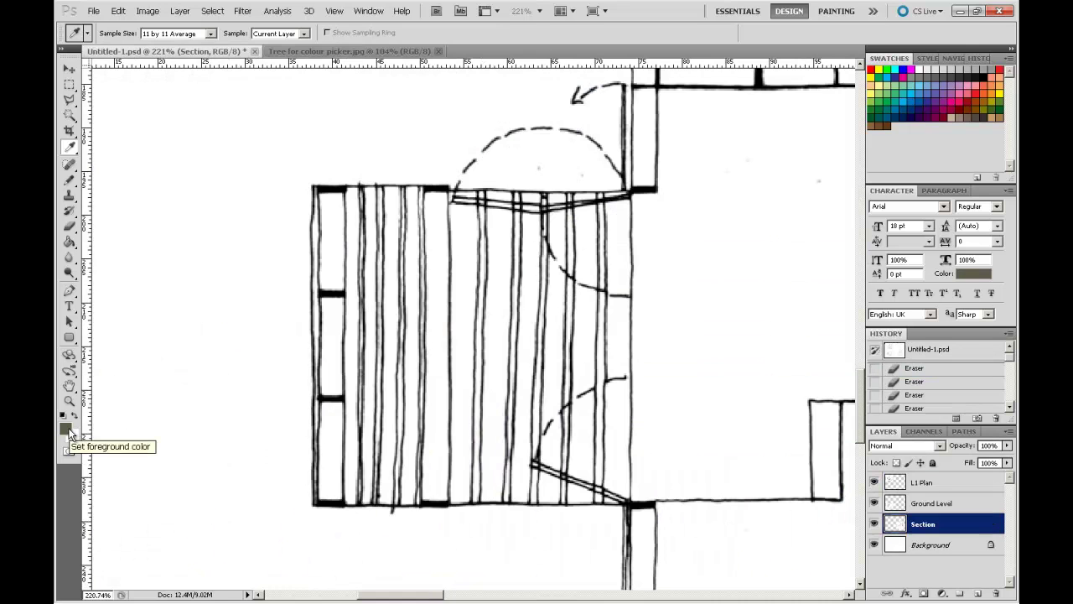
pyautogui.click(938, 505)
pyautogui.click(71, 242)
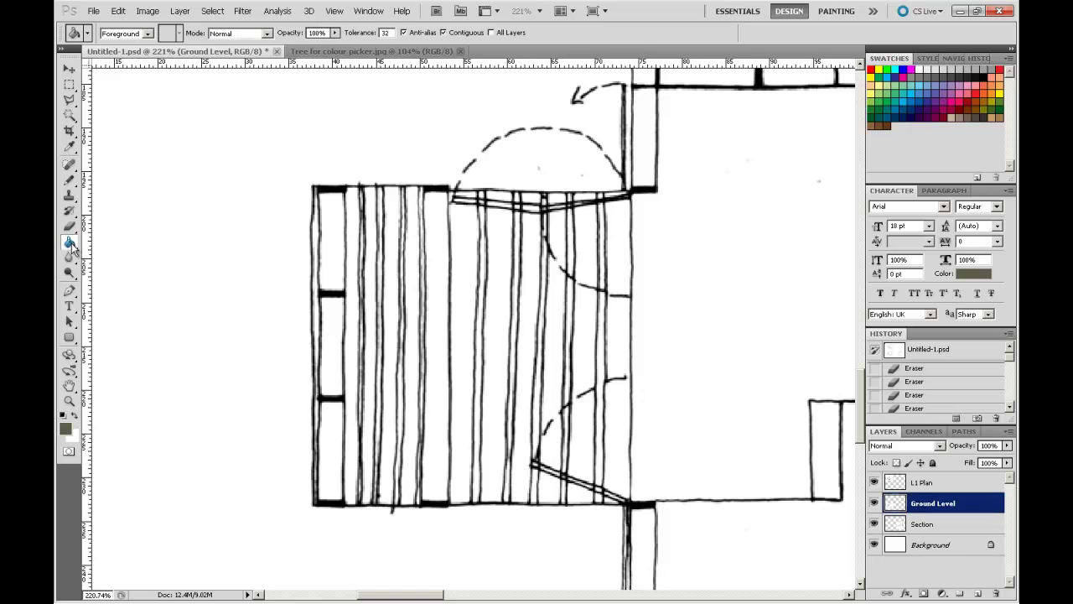
pyautogui.click(436, 288)
pyautogui.click(457, 286)
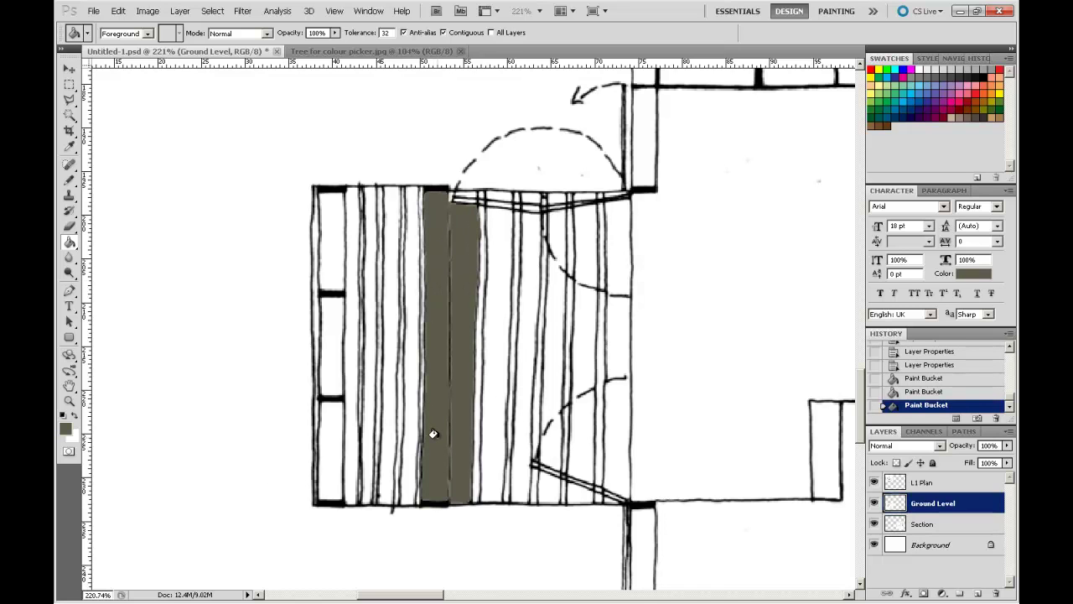
pyautogui.click(947, 392)
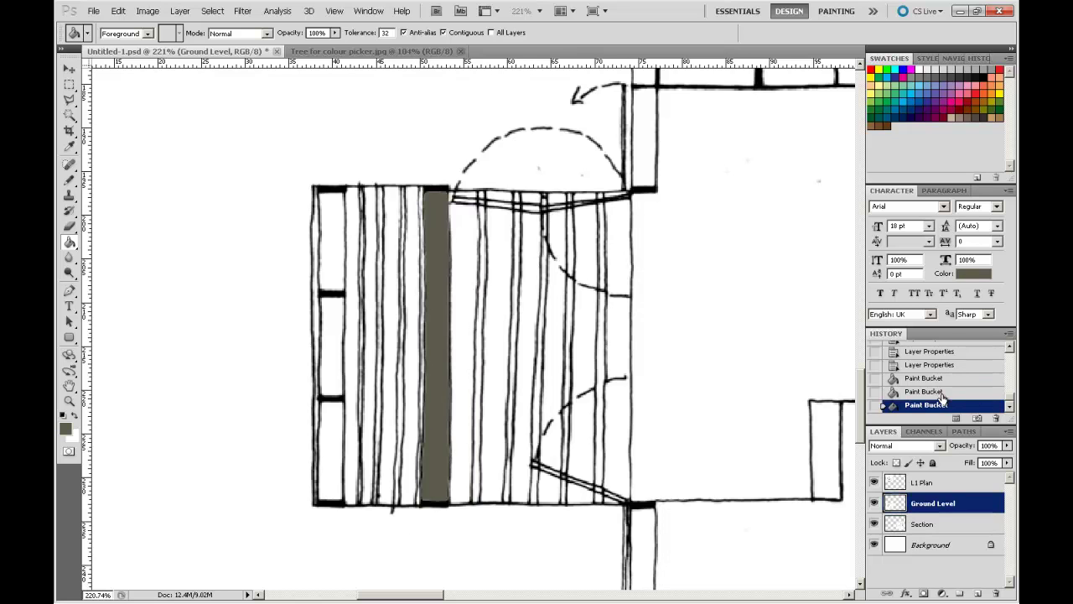
pyautogui.click(942, 381)
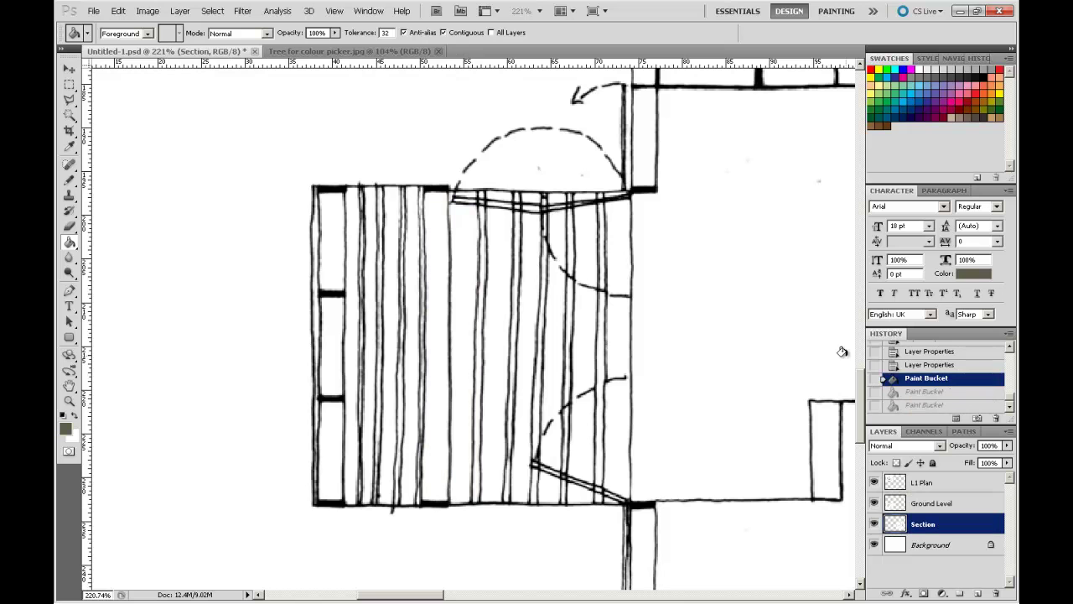
# Bring up the tree photo fitted to the window.
pyautogui.click(315, 53)
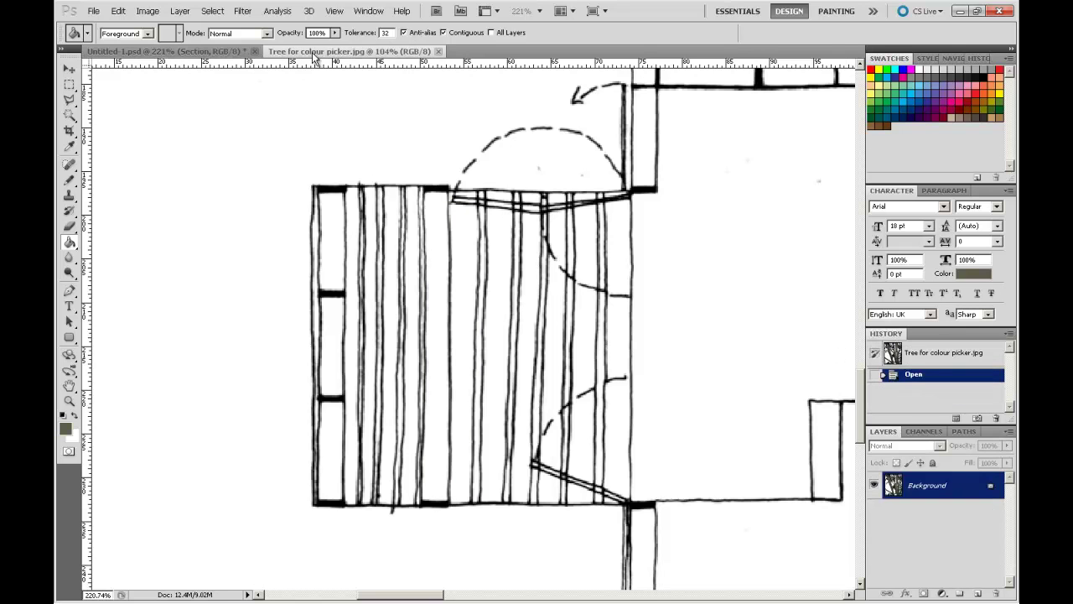
pyautogui.hotkey('ctrl', '-')
pyautogui.hotkey('ctrl', '-')
pyautogui.hotkey('ctrl', '-')
pyautogui.hotkey('ctrl', '-')
pyautogui.hotkey('ctrl', '-')
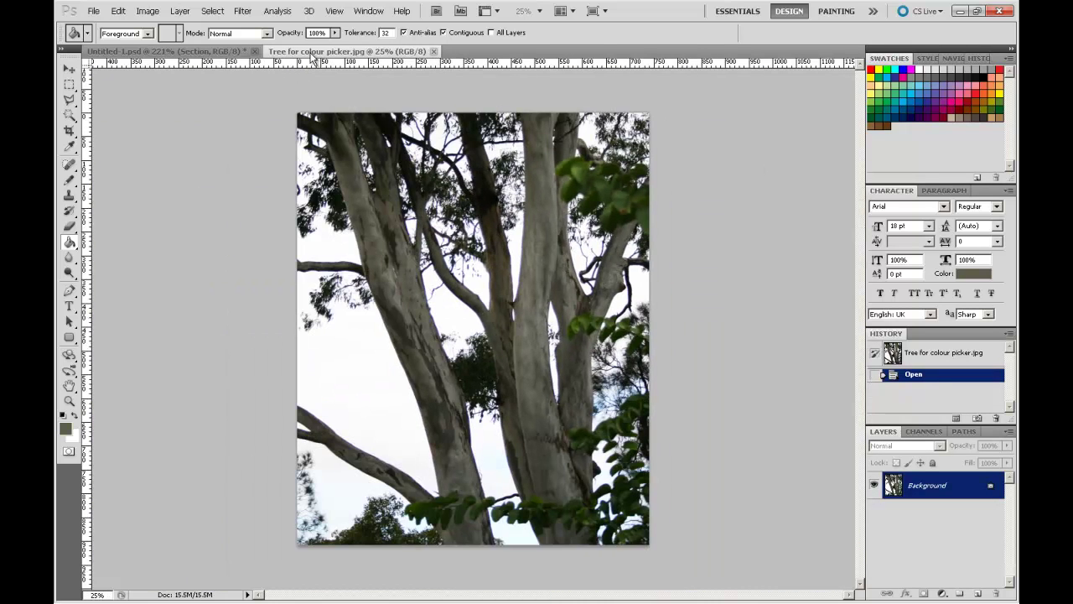
pyautogui.hotkey('ctrl', '0')
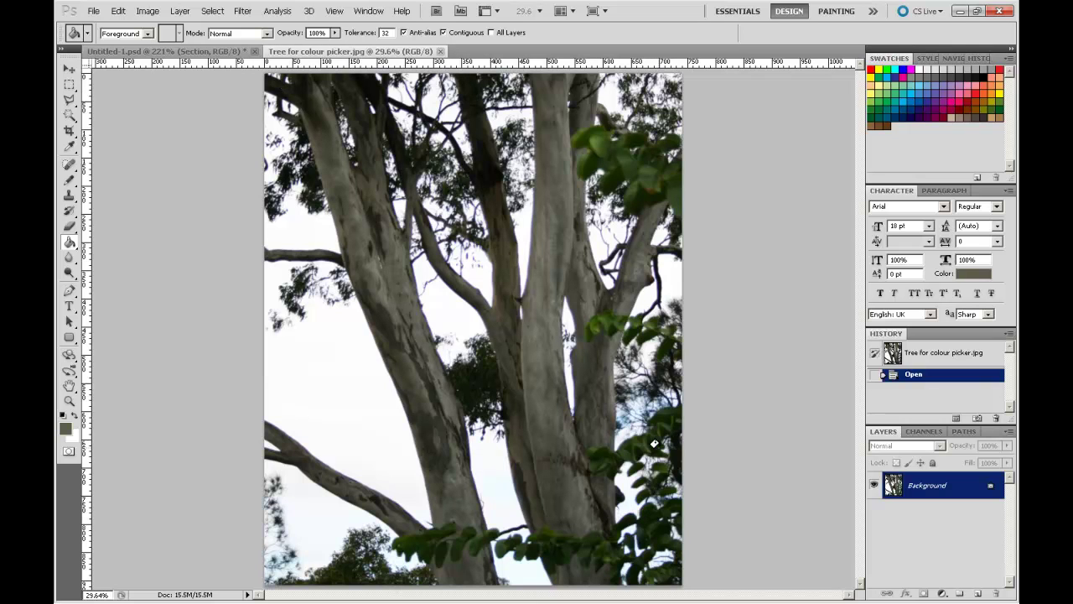
# Apply Filter > Pixelate > Mosaic with a cell size of 46 squares to the tree photo.
pyautogui.click(243, 11)
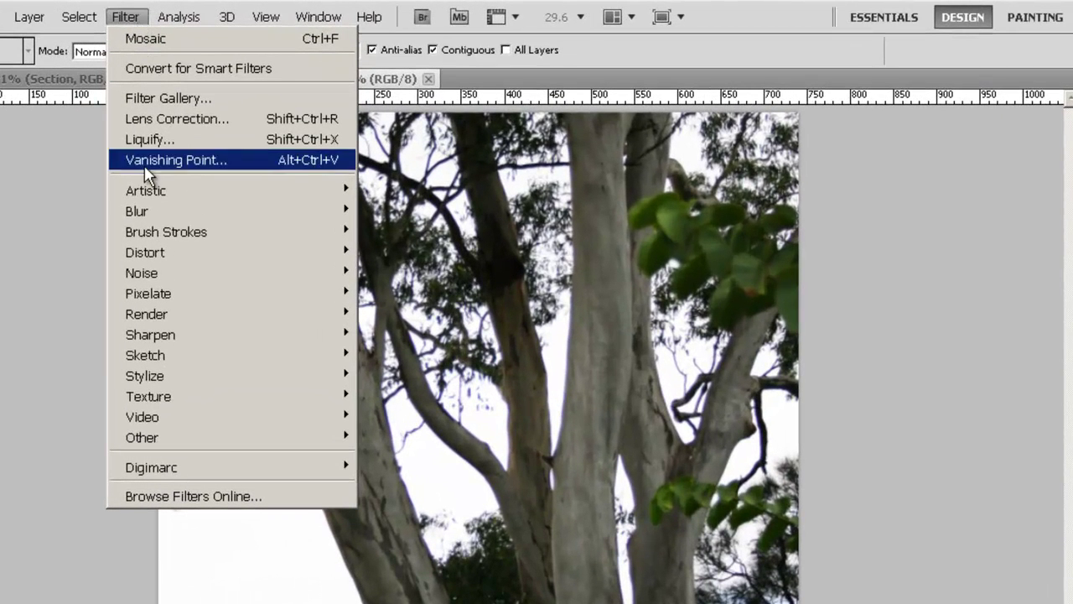
pyautogui.moveTo(155, 190)
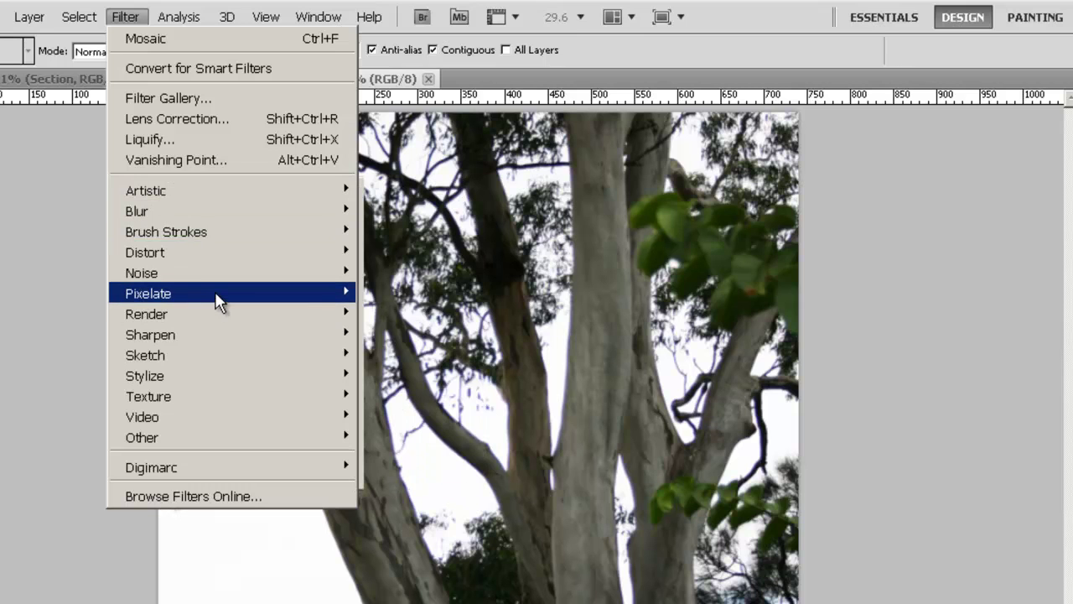
pyautogui.moveTo(217, 302)
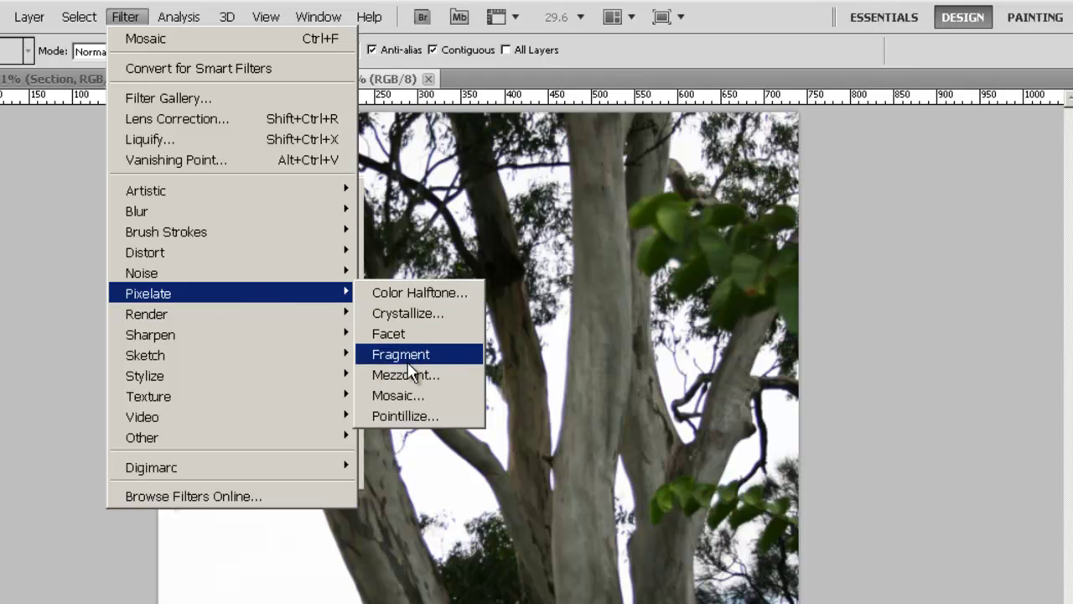
pyautogui.click(408, 394)
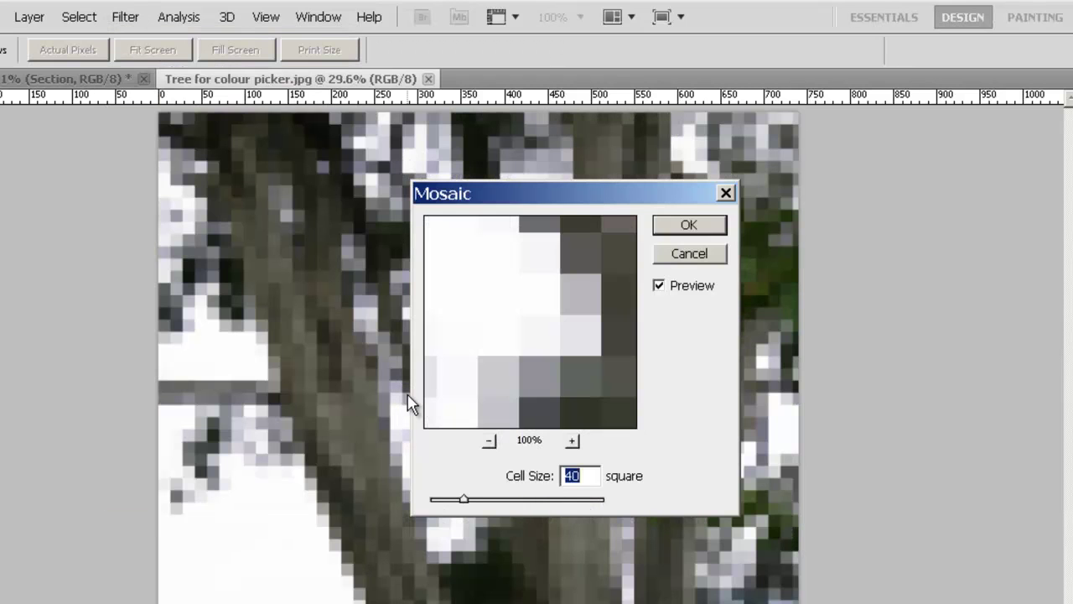
pyautogui.moveTo(463, 499)
pyautogui.mouseDown()
pyautogui.moveTo(452, 500)
pyautogui.moveTo(472, 503)
pyautogui.mouseUp()
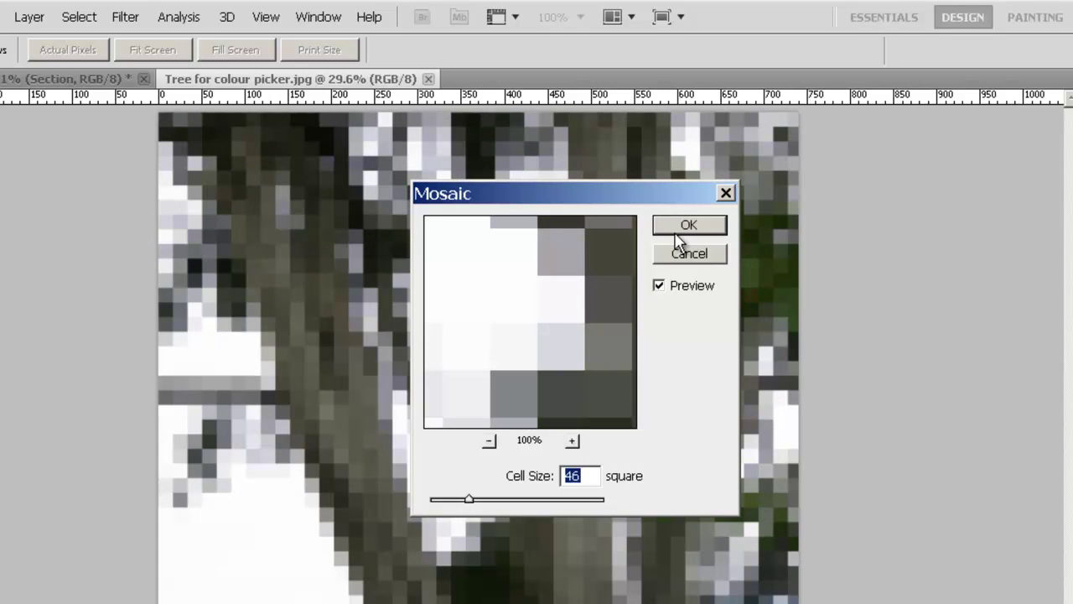
pyautogui.click(685, 228)
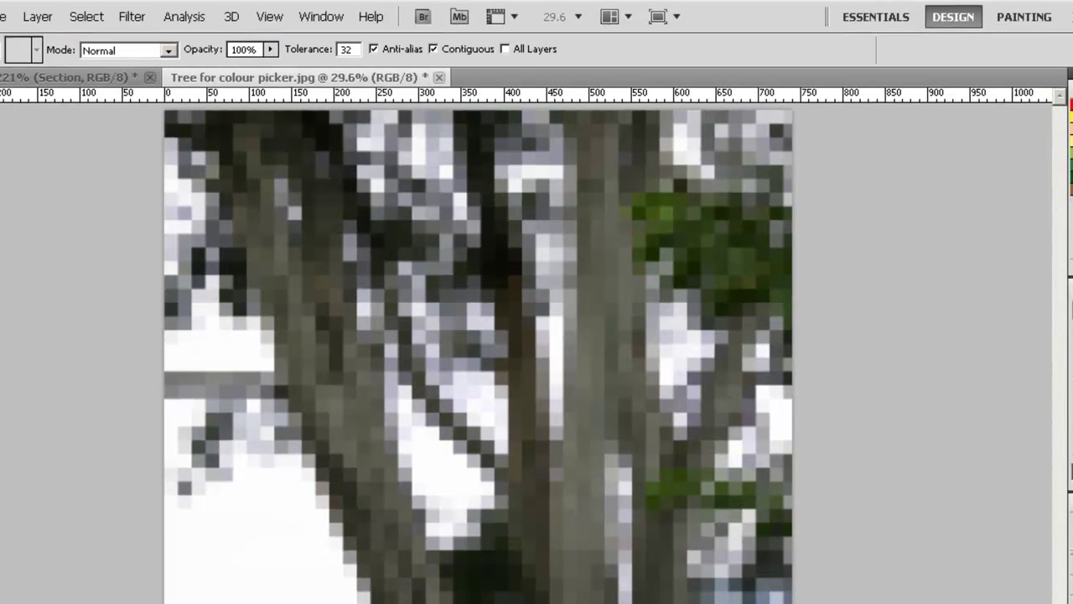
# Sample the mosaic trunk's grey with the Eyedropper, then show all of Untitled-1.psd with Ctrl+0.
pyautogui.press('i')
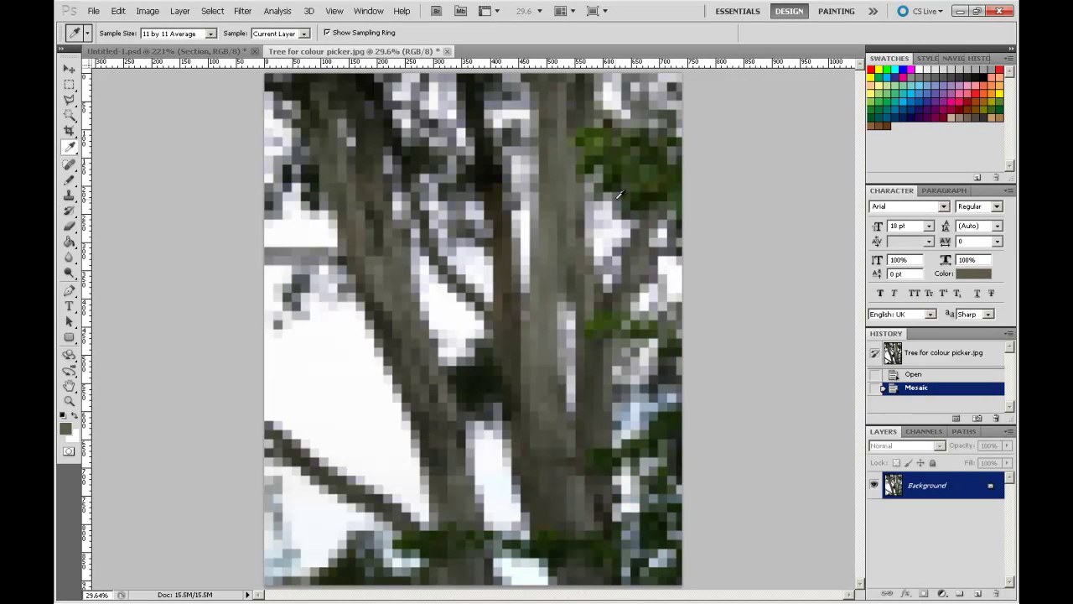
pyautogui.click(604, 136)
pyautogui.click(552, 125)
pyautogui.click(216, 52)
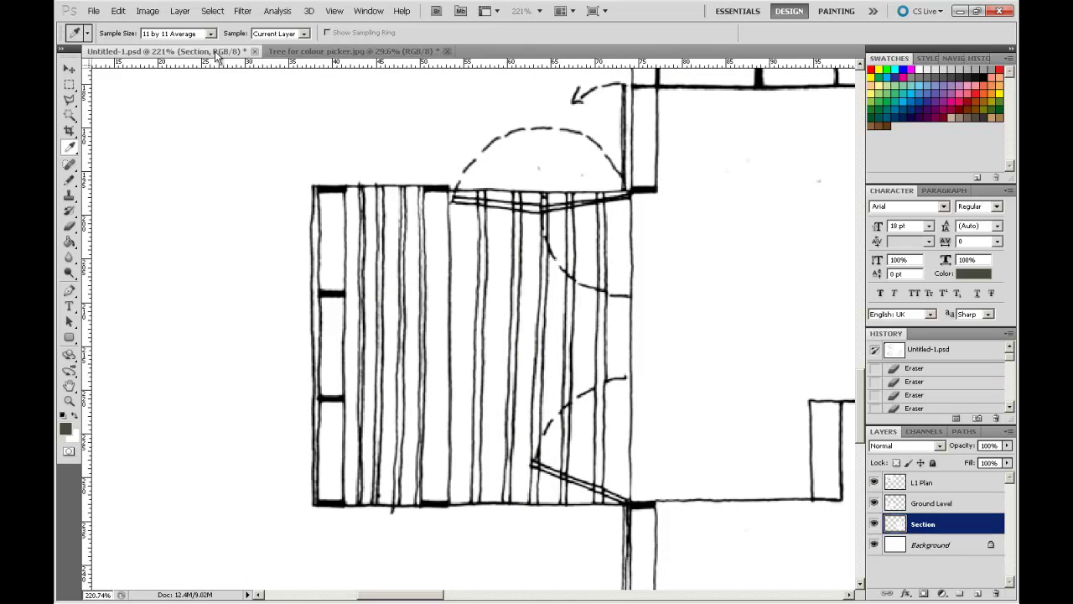
pyautogui.hotkey('ctrl', '0')
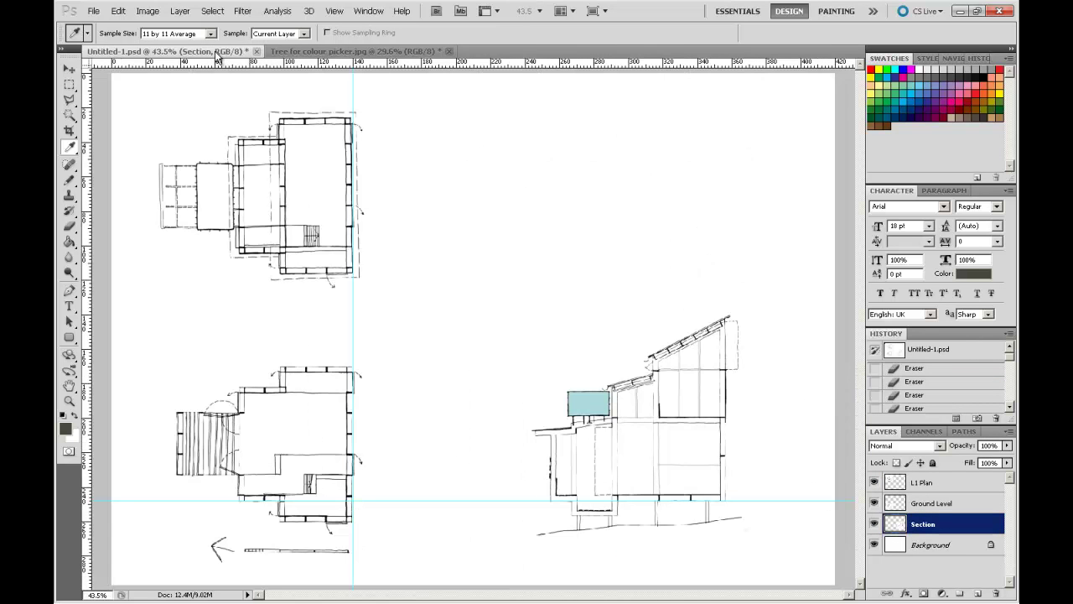